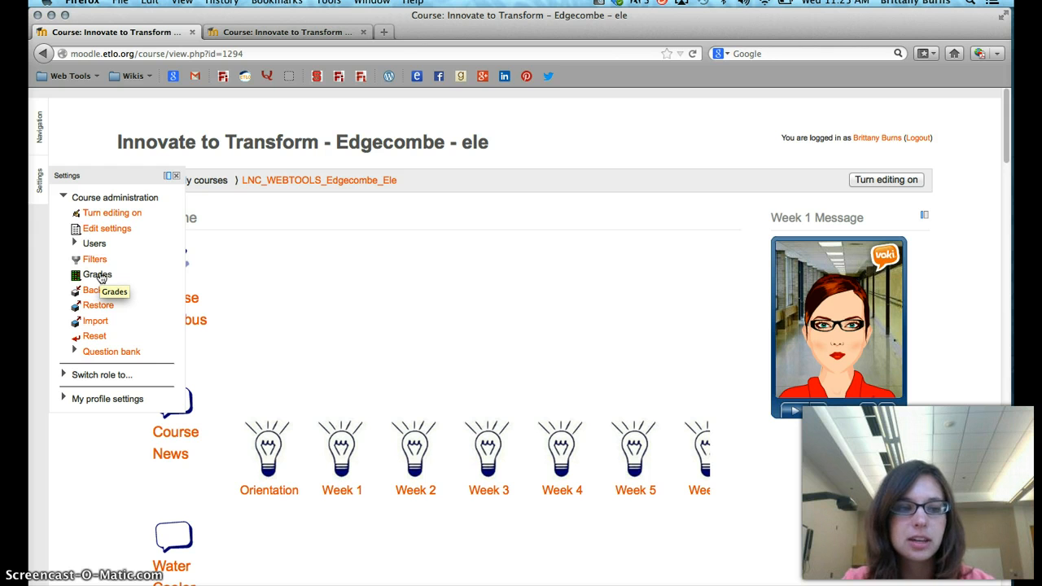
Open the Week 1 Feedback grading form for the first student listed in the course gradebook
{"action": "left_click", "coordinate": [99, 275]}
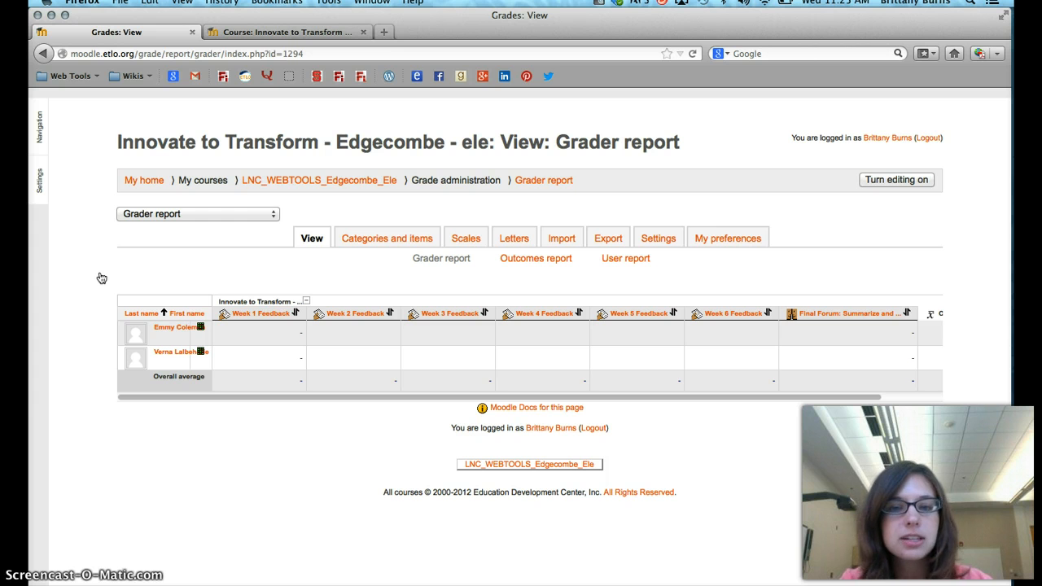
{"action": "left_click", "coordinate": [250, 316]}
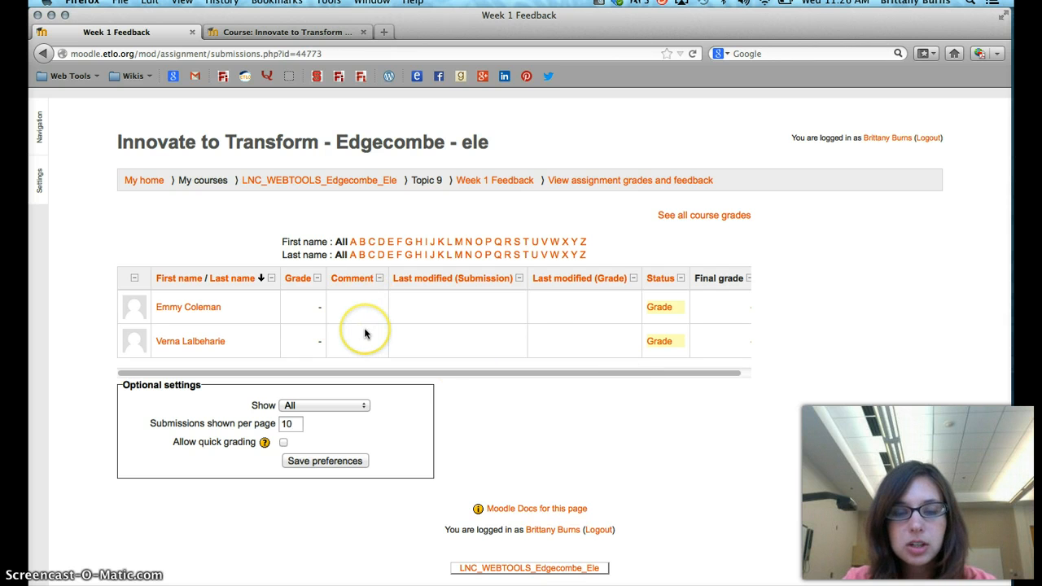
{"action": "left_click", "coordinate": [661, 310]}
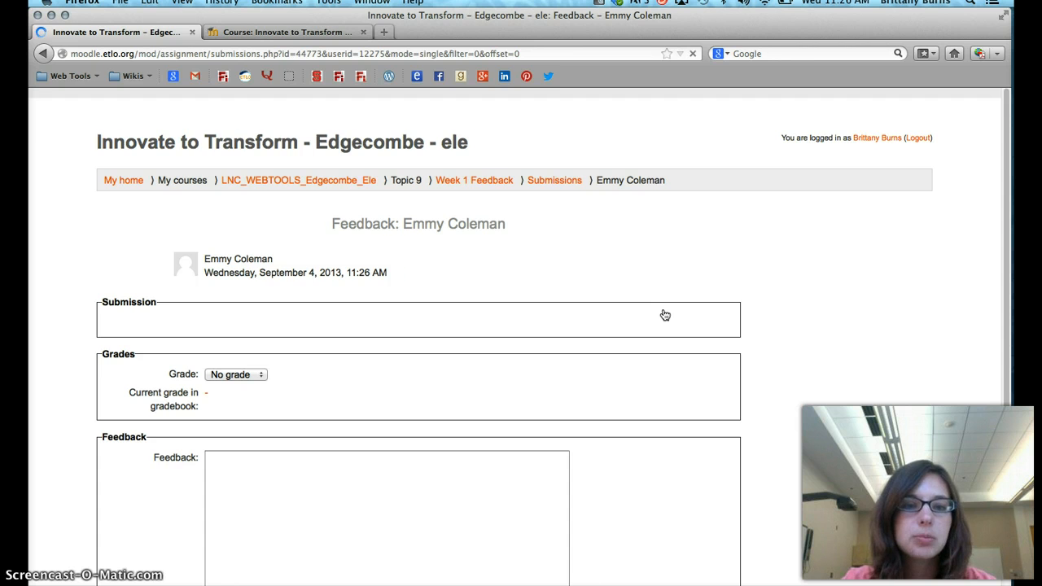
Set the student's grade for Week 1 Feedback to Yes
{"action": "scroll", "coordinate": [781, 418], "scroll_direction": "down", "scroll_amount": 3}
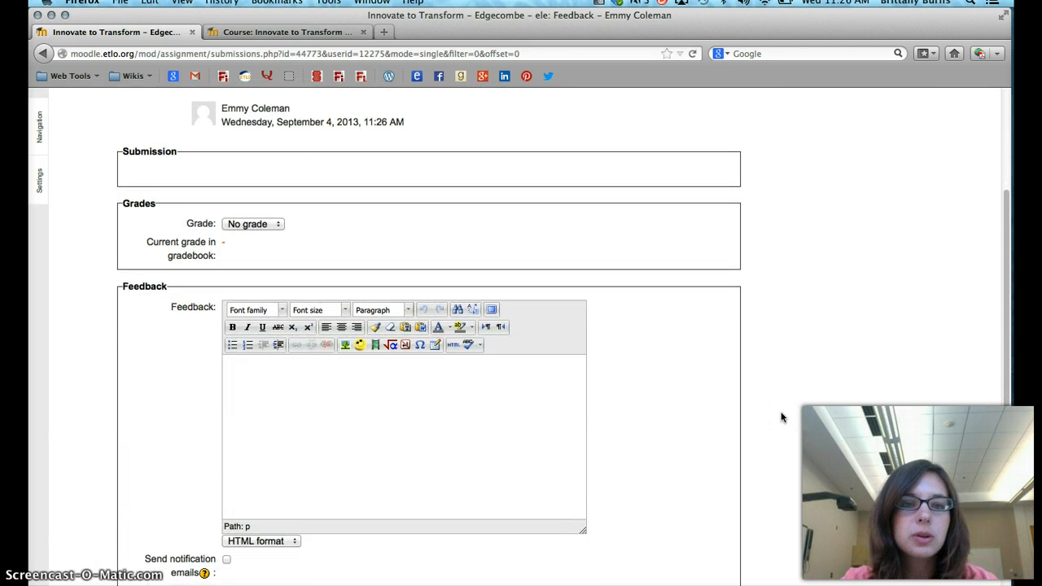
{"action": "scroll", "coordinate": [782, 418], "scroll_direction": "down", "scroll_amount": 1}
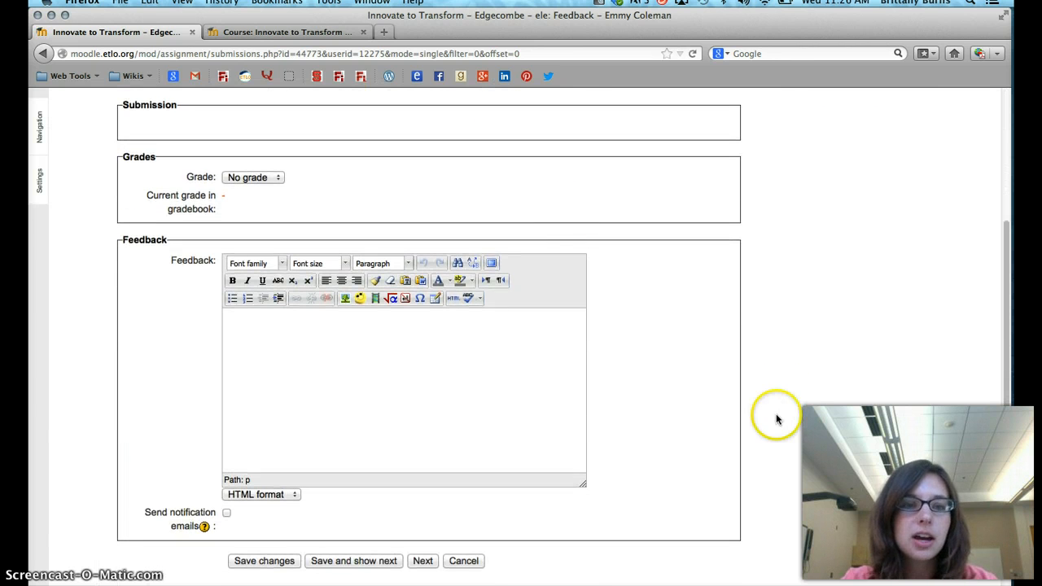
{"action": "left_click", "coordinate": [274, 177]}
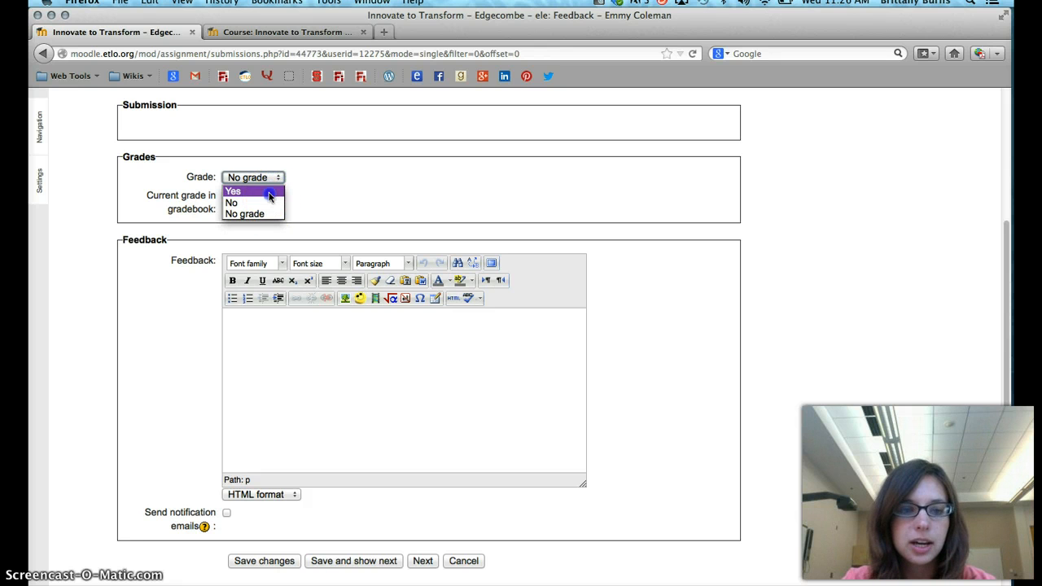
{"action": "left_click", "coordinate": [269, 195]}
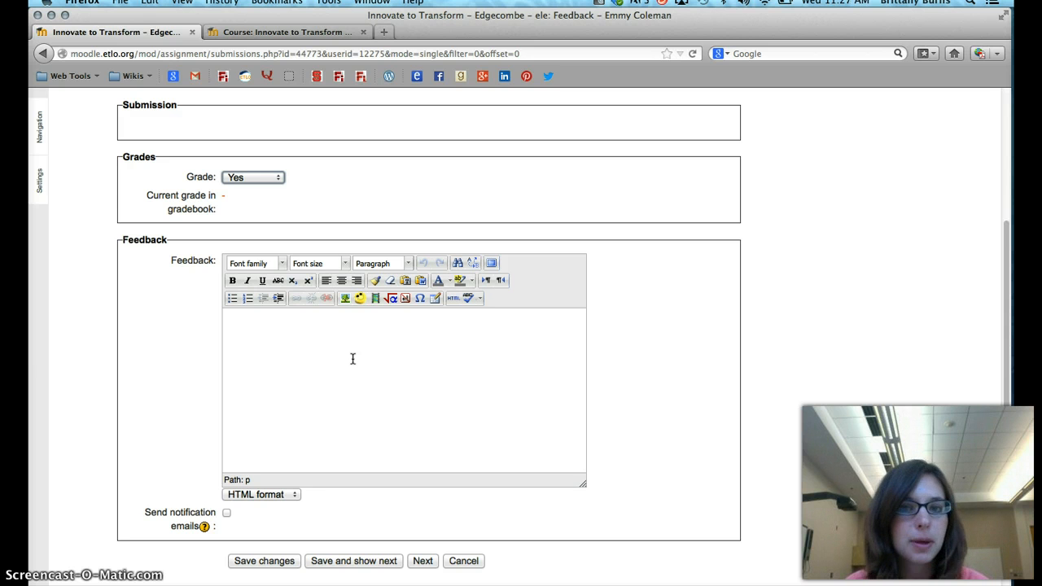
Open Week 1's "Learning to Create, Creating to Learn" page from the other course tab and find its Forum Rubric
{"action": "left_click", "coordinate": [295, 34]}
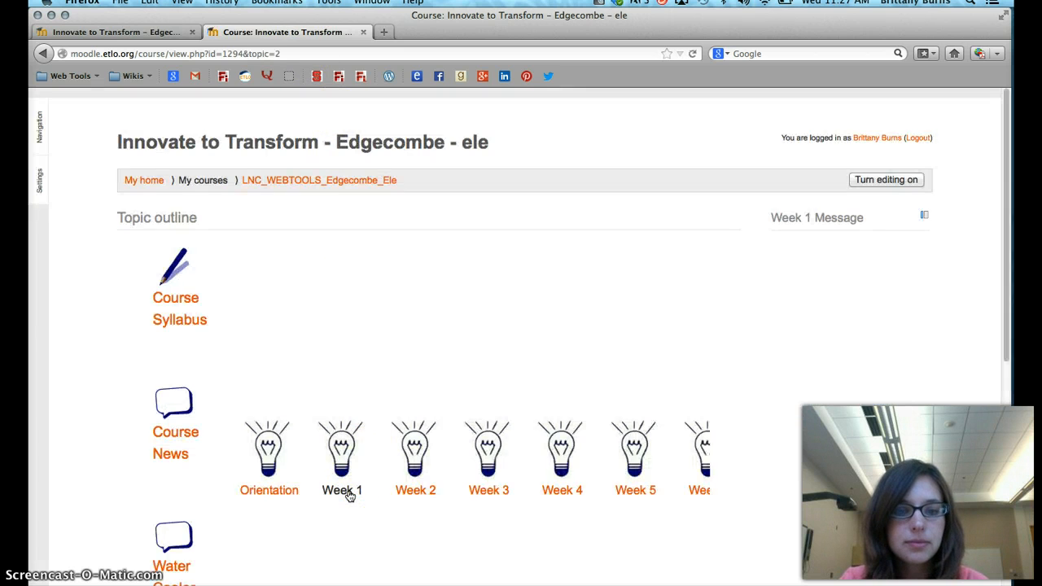
{"action": "scroll", "coordinate": [388, 488], "scroll_direction": "down", "scroll_amount": 9}
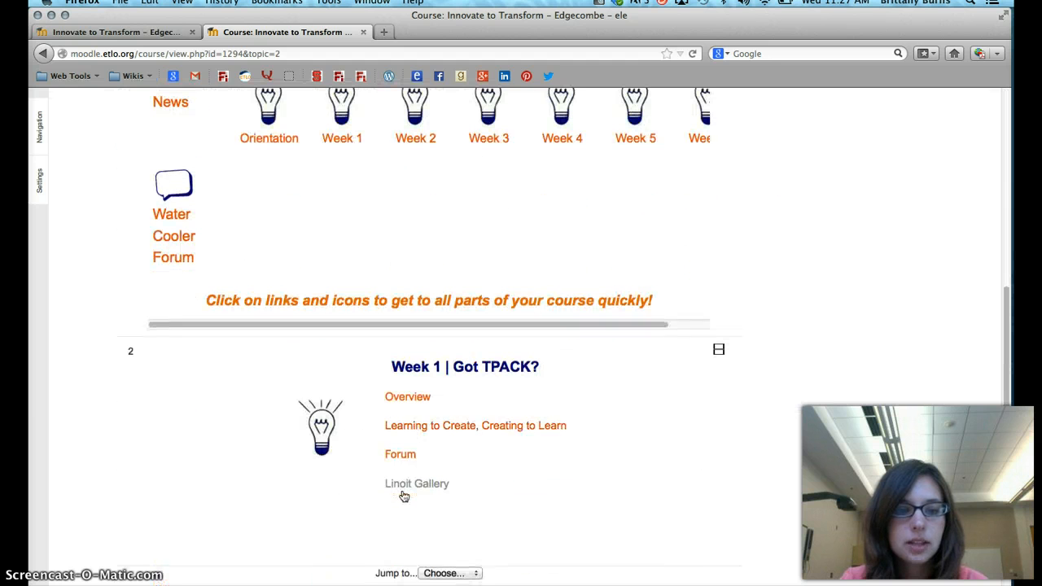
{"action": "left_click", "coordinate": [431, 430]}
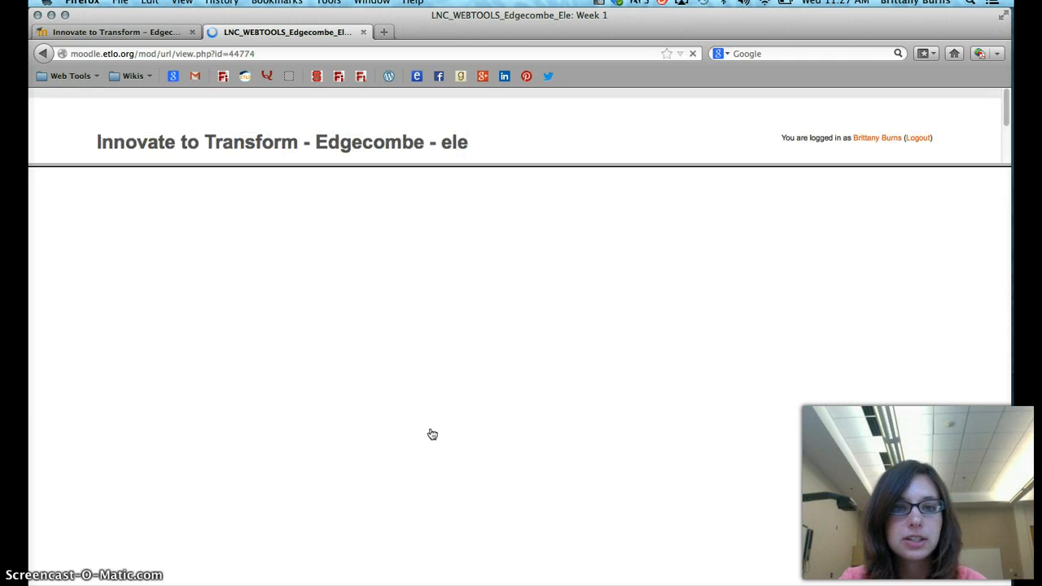
{"action": "scroll", "coordinate": [463, 477], "scroll_direction": "down", "scroll_amount": 15}
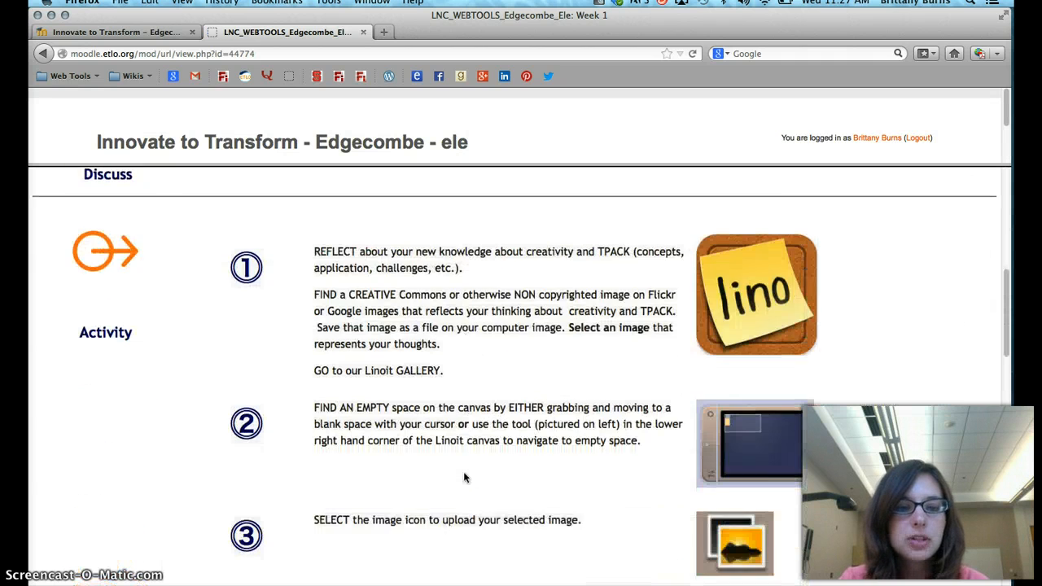
{"action": "scroll", "coordinate": [463, 477], "scroll_direction": "down", "scroll_amount": 10}
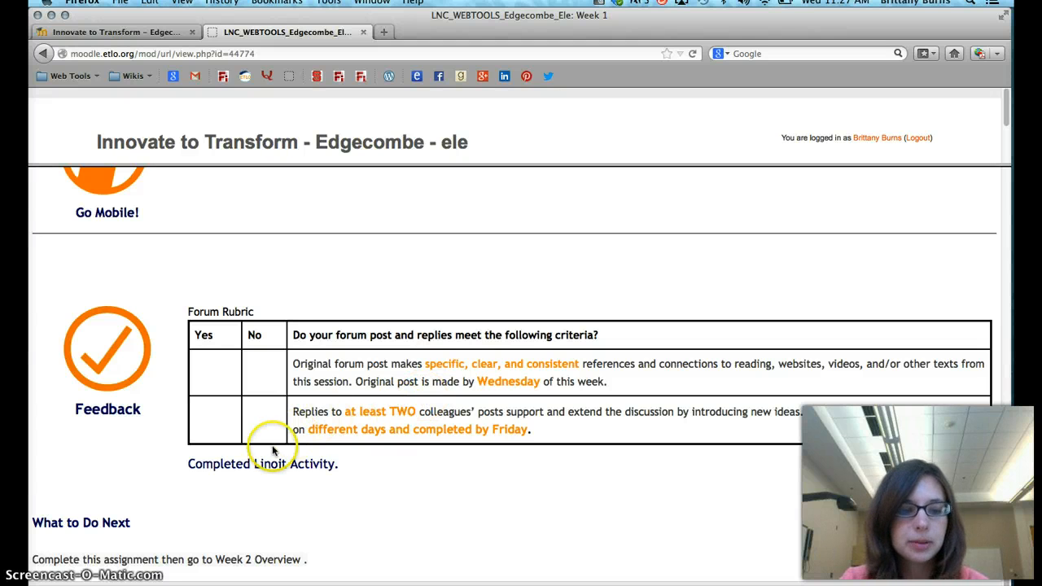
Copy the Forum Rubric with its "Completed Linoit Activity." line and paste it into the student's feedback comment
{"action": "left_click_drag", "start_coordinate": [256, 454], "coordinate": [179, 314]}
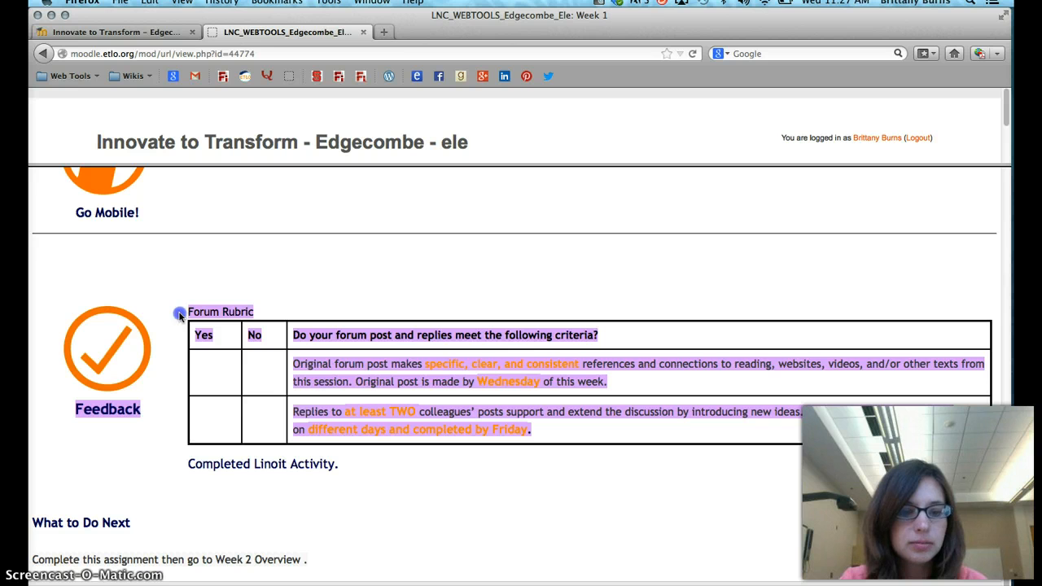
{"action": "left_click", "coordinate": [383, 487]}
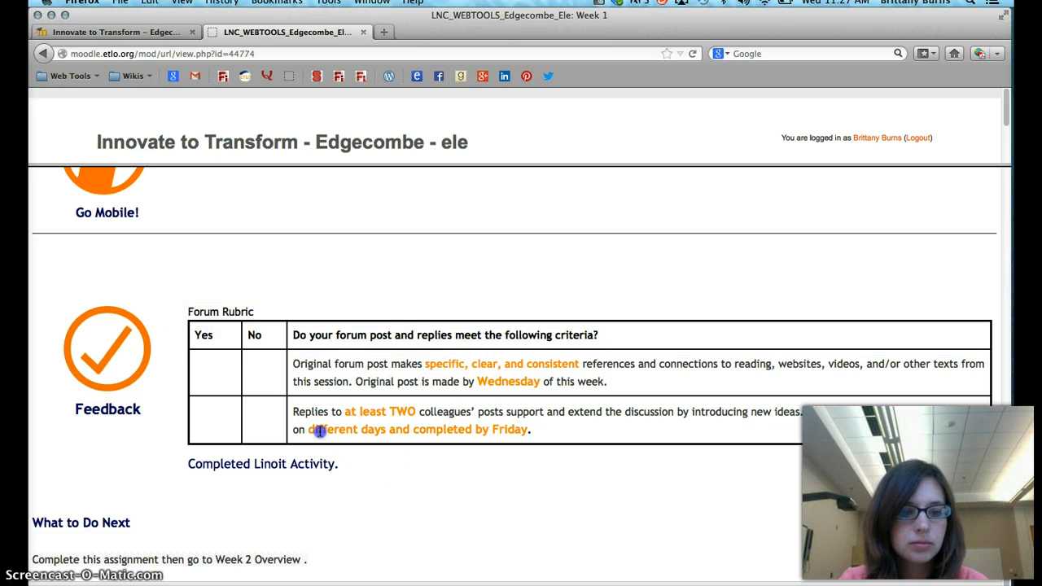
{"action": "left_click_drag", "start_coordinate": [320, 432], "coordinate": [187, 311]}
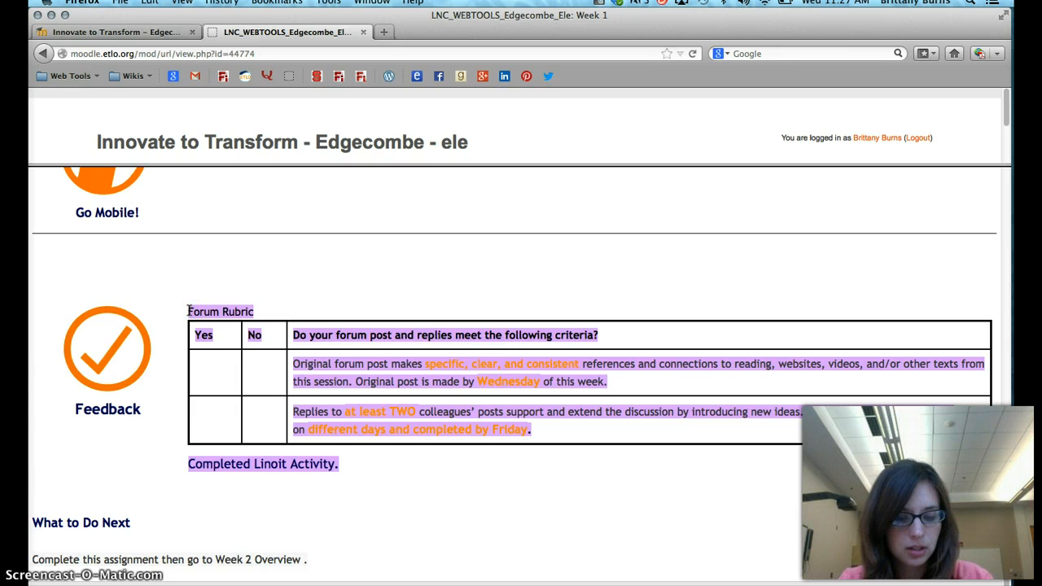
{"action": "left_click", "coordinate": [153, 31]}
{"action": "left_click", "coordinate": [332, 374]}
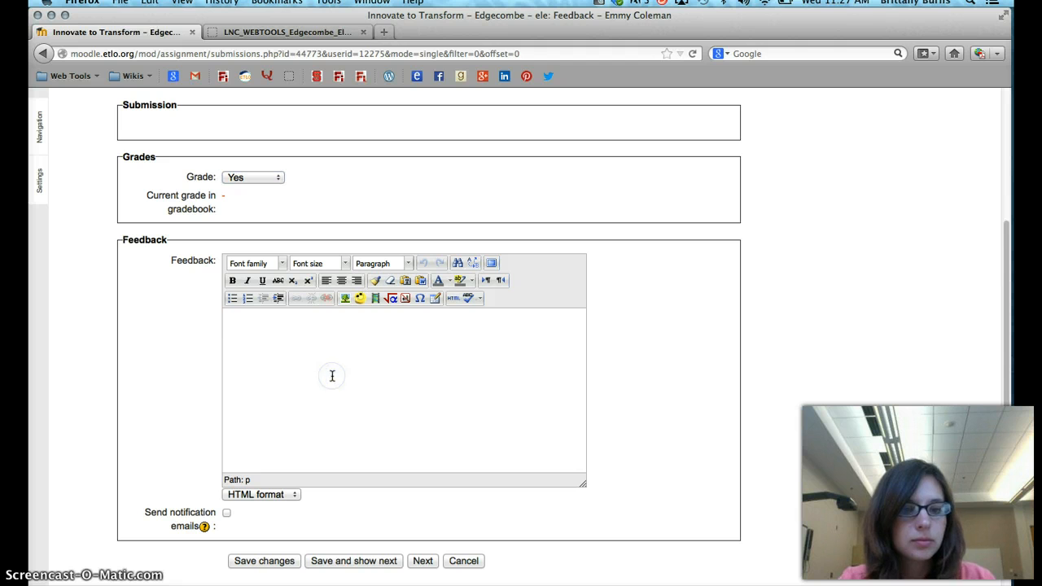
{"action": "type", "text": "Forum Rubric YesNoDo your forum post and replies meet the following criteria? Original forum post makes specific, clear, and consistent references and connections to reading, websites, videos, and/or other texts from this session. Original post is made by Wednesday of this week. Replies to at least TWO colleagues' posts support and extend the discussion by introducing new ideas. Replies to others were posted on different days and completed by Friday. Completed Linoit Activity."}
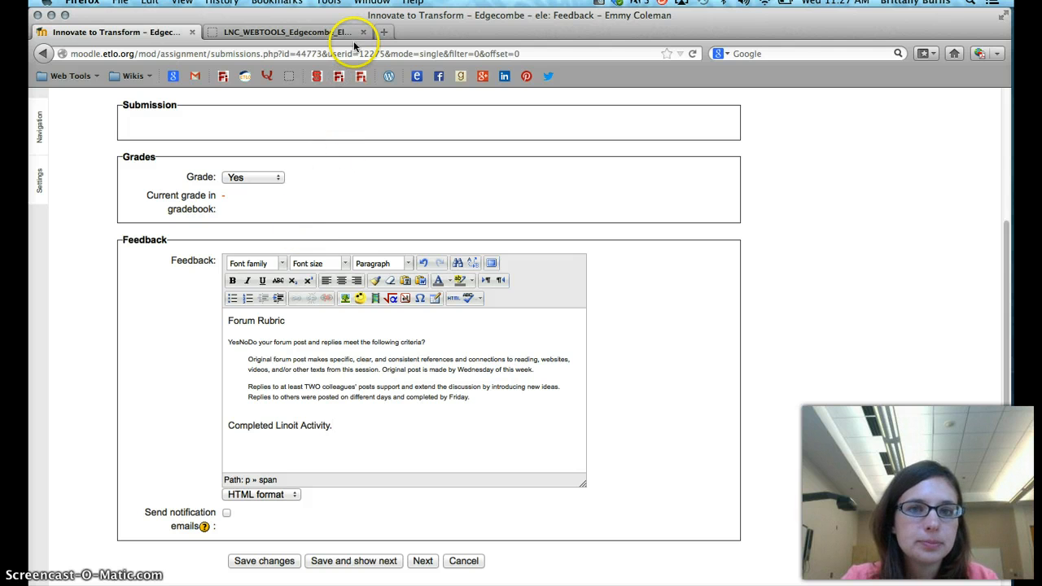
Mark both forum criteria with an x in the Yes column and put an X before "Completed Linoit Activity."
{"action": "left_click", "coordinate": [235, 358]}
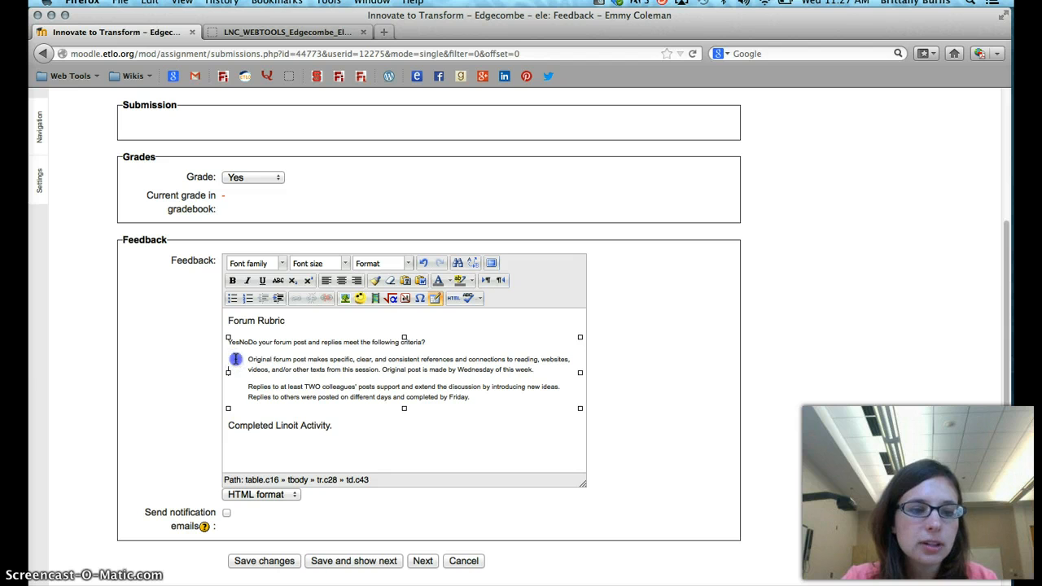
{"action": "left_click", "coordinate": [236, 356]}
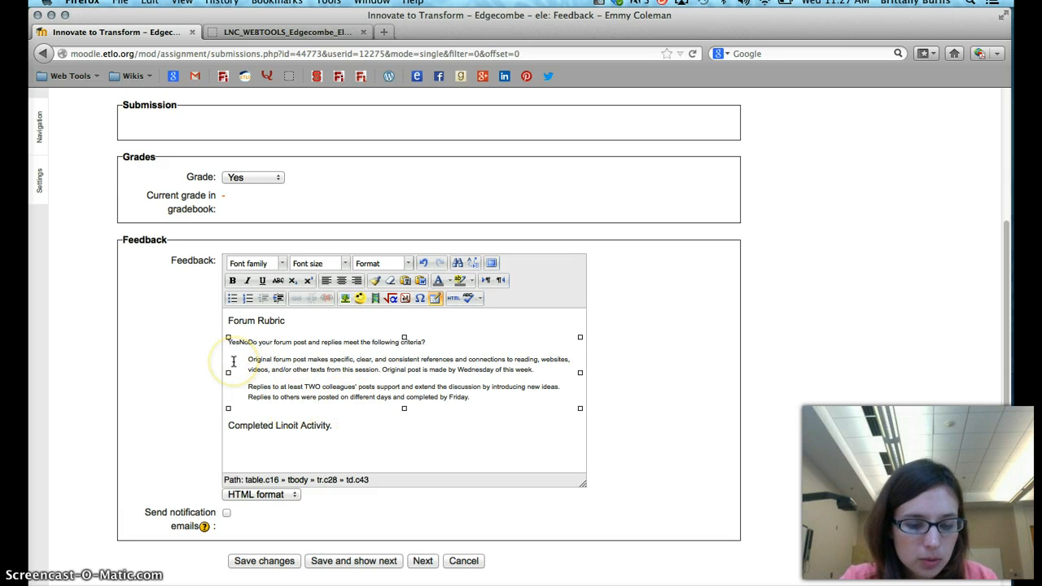
{"action": "left_click", "coordinate": [239, 368]}
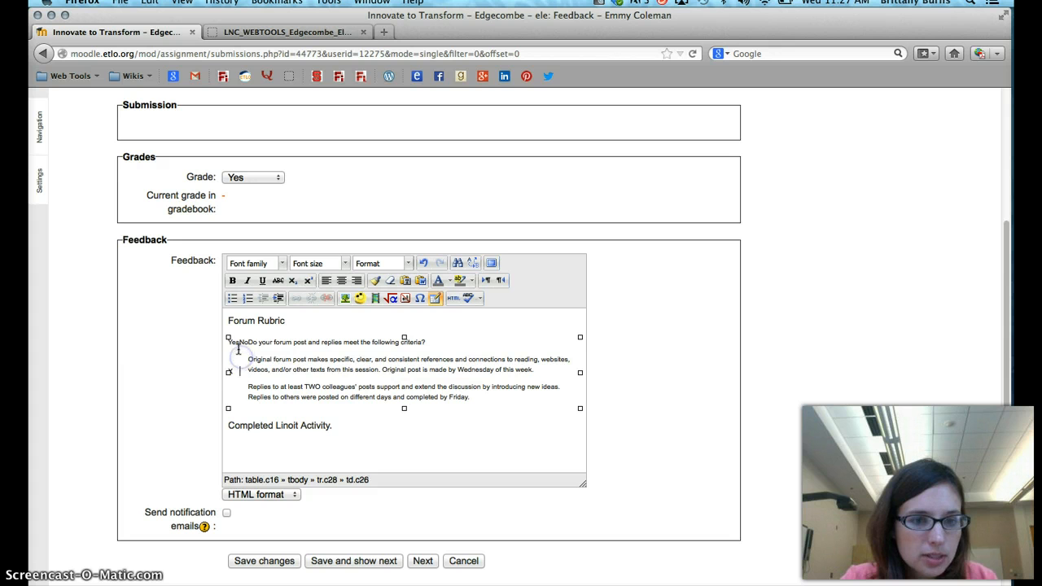
{"action": "left_click", "coordinate": [228, 386]}
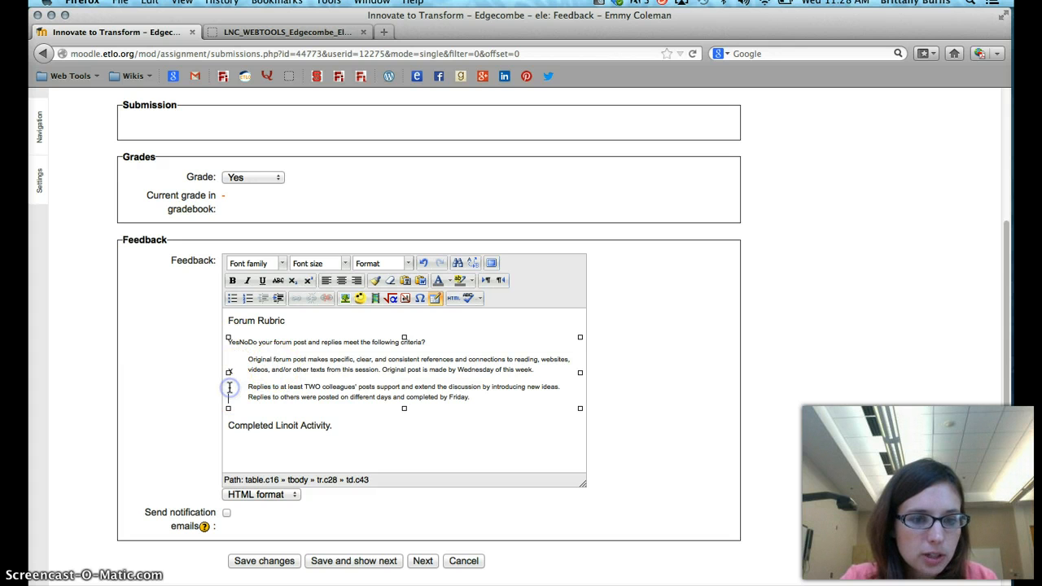
{"action": "type", "text": "x"}
{"action": "left_click", "coordinate": [228, 426]}
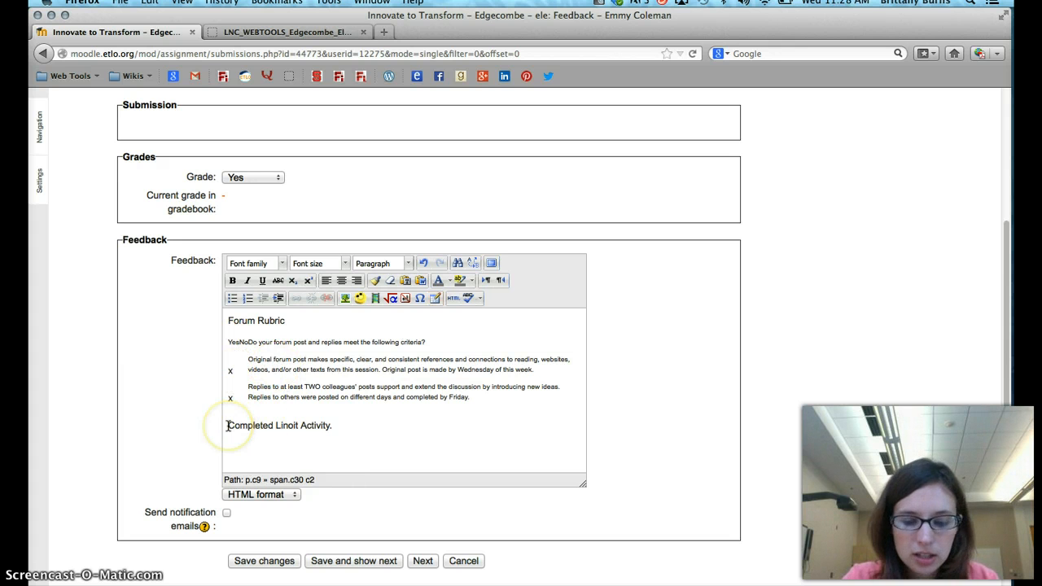
{"action": "type", "text": "X"}
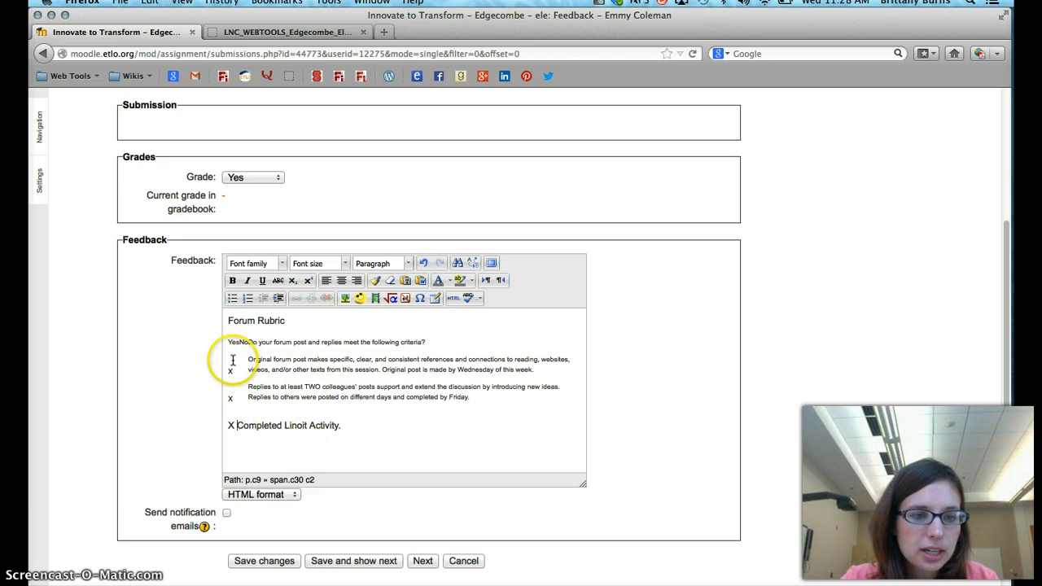
Format the x marks beside both forum criteria as bold blue text
{"action": "double_click", "coordinate": [231, 371]}
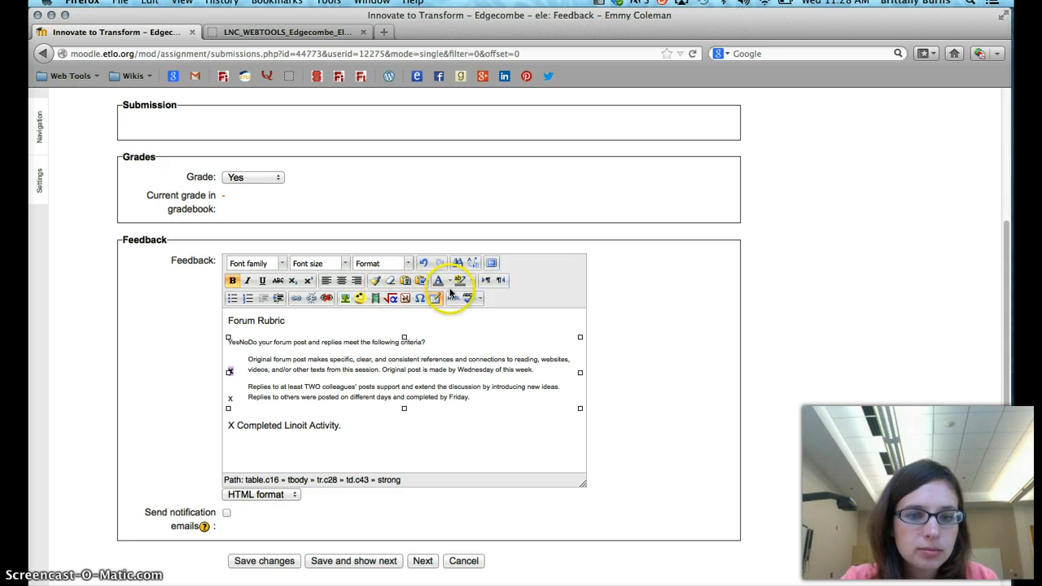
{"action": "left_click", "coordinate": [446, 280]}
{"action": "left_click", "coordinate": [486, 306]}
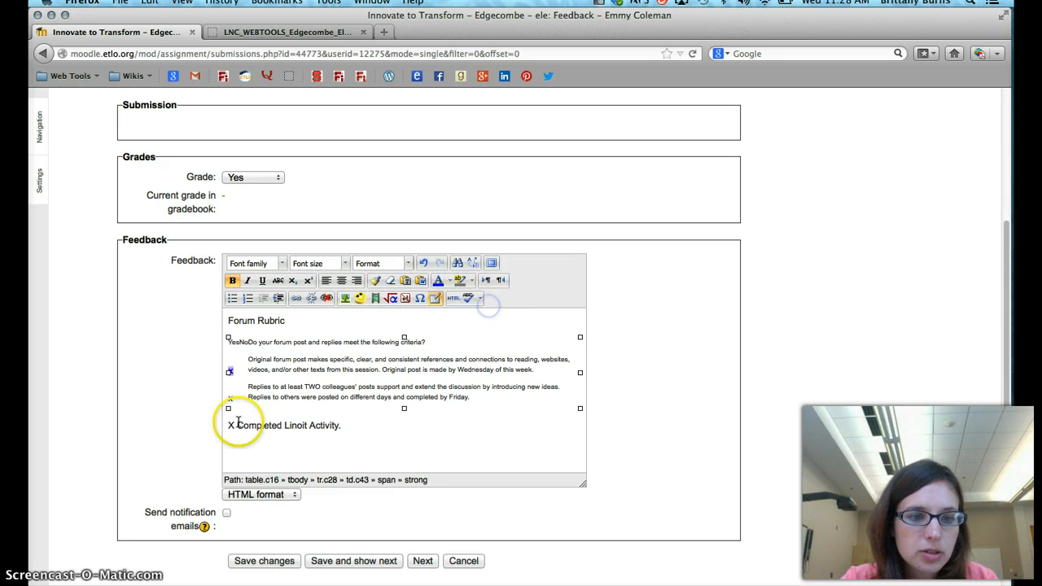
{"action": "left_click", "coordinate": [221, 402]}
{"action": "double_click", "coordinate": [229, 399]}
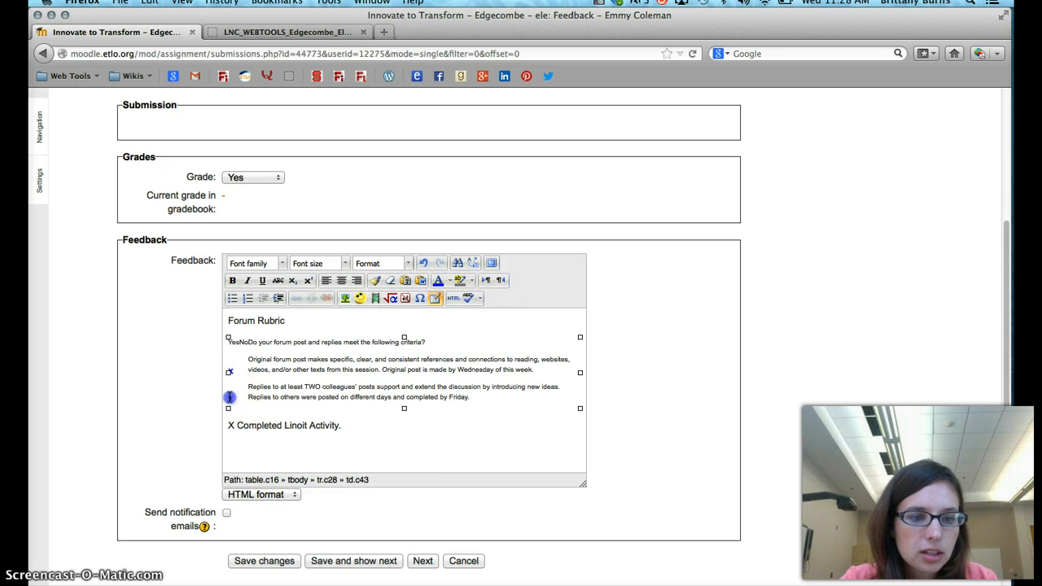
{"action": "left_click", "coordinate": [232, 280]}
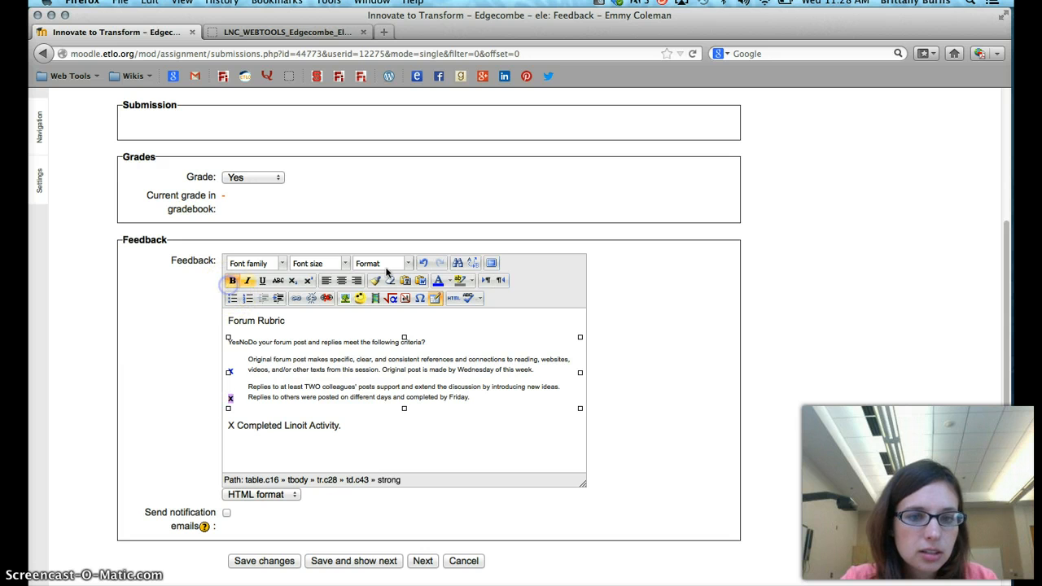
{"action": "left_click", "coordinate": [438, 280]}
{"action": "left_click", "coordinate": [238, 368]}
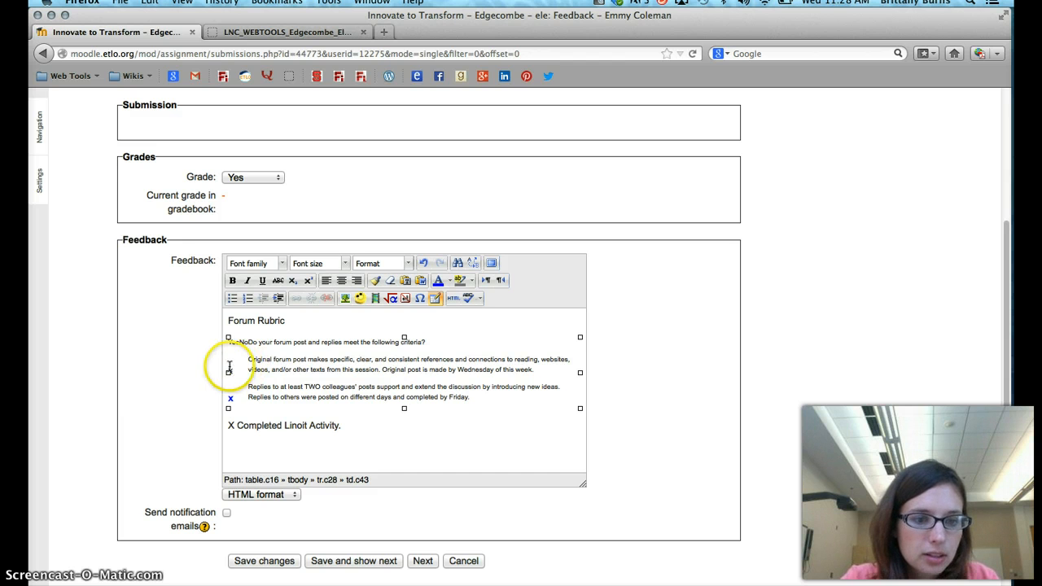
{"action": "left_click_drag", "start_coordinate": [235, 370], "coordinate": [224, 369]}
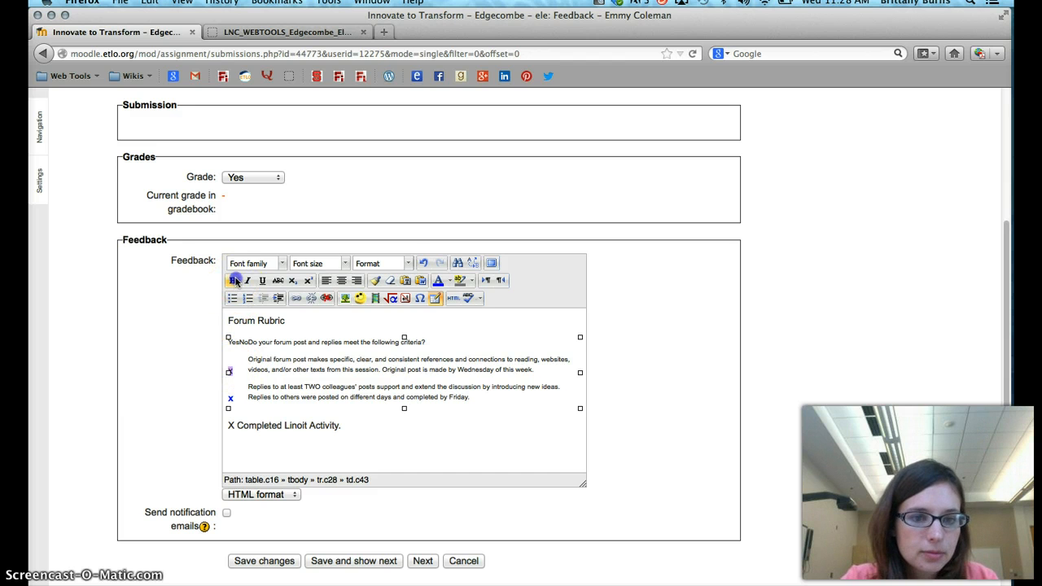
{"action": "left_click", "coordinate": [232, 280]}
{"action": "left_click", "coordinate": [438, 280]}
Format the X before "Completed Linoit Activity." as bold blue text
{"action": "left_click", "coordinate": [367, 425]}
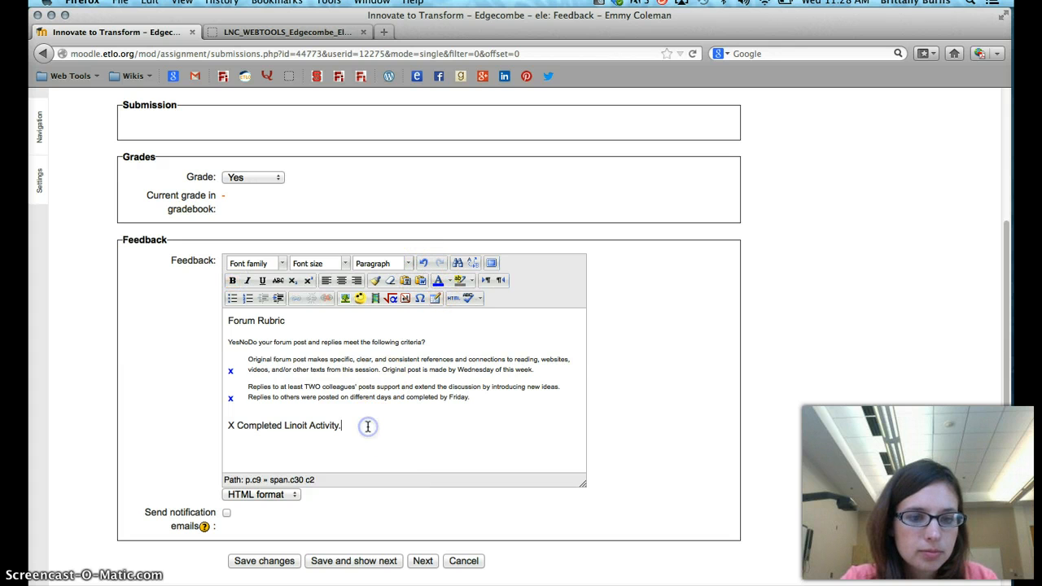
{"action": "left_click_drag", "start_coordinate": [240, 425], "coordinate": [228, 426]}
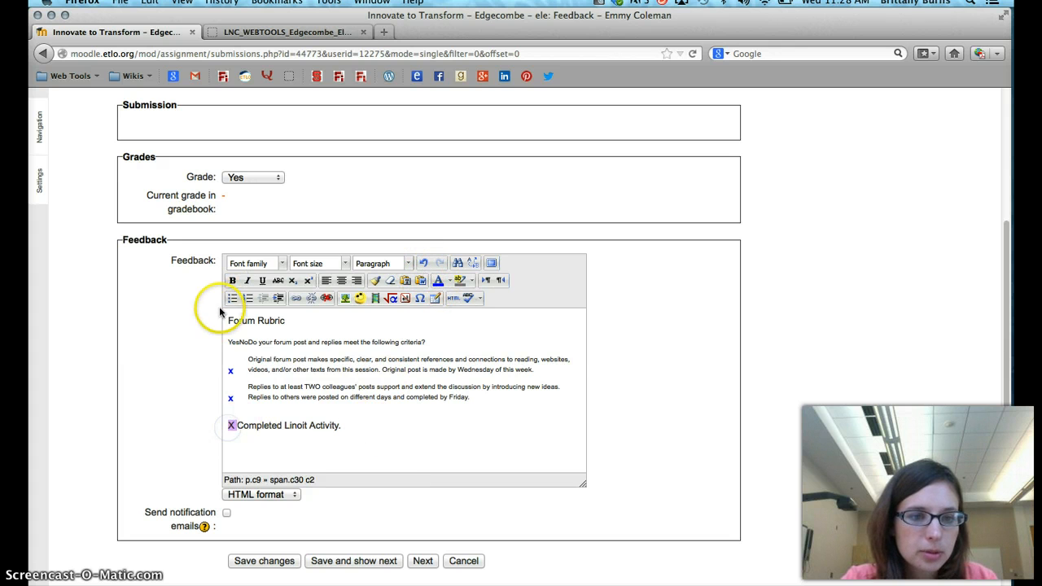
{"action": "left_click", "coordinate": [232, 280]}
{"action": "left_click", "coordinate": [438, 280]}
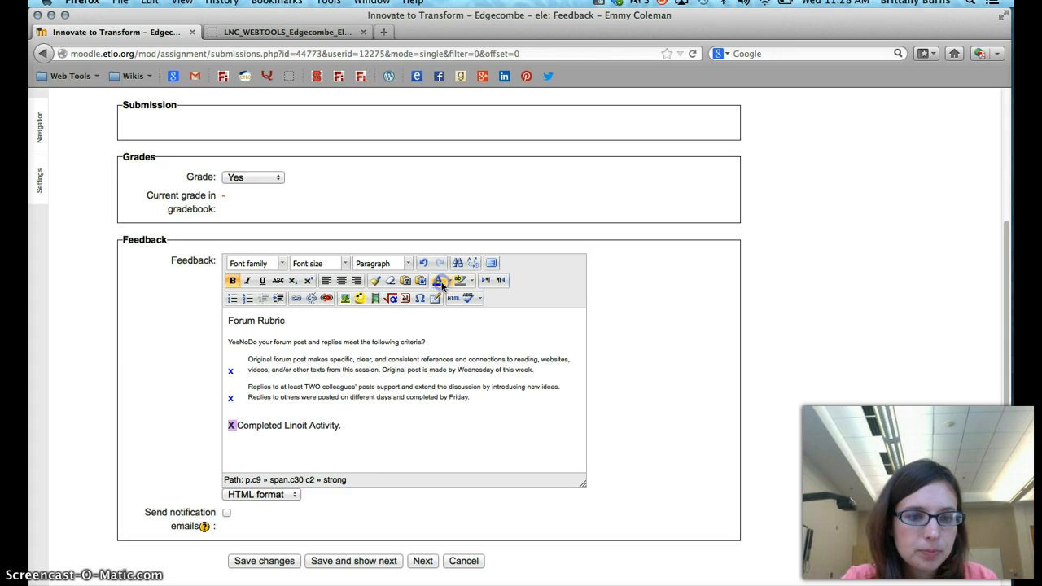
Add blank lines below "Completed Linoit Activity." in the feedback comment
{"action": "left_click", "coordinate": [381, 433]}
{"action": "key", "text": "Return"}
{"action": "key", "text": "Return"}
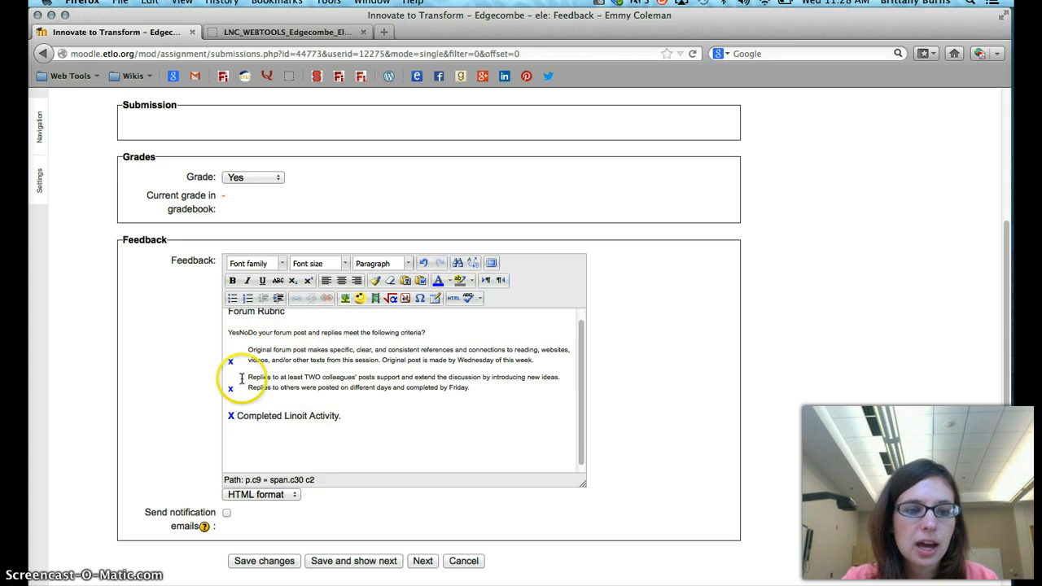
{"action": "left_click", "coordinate": [263, 438]}
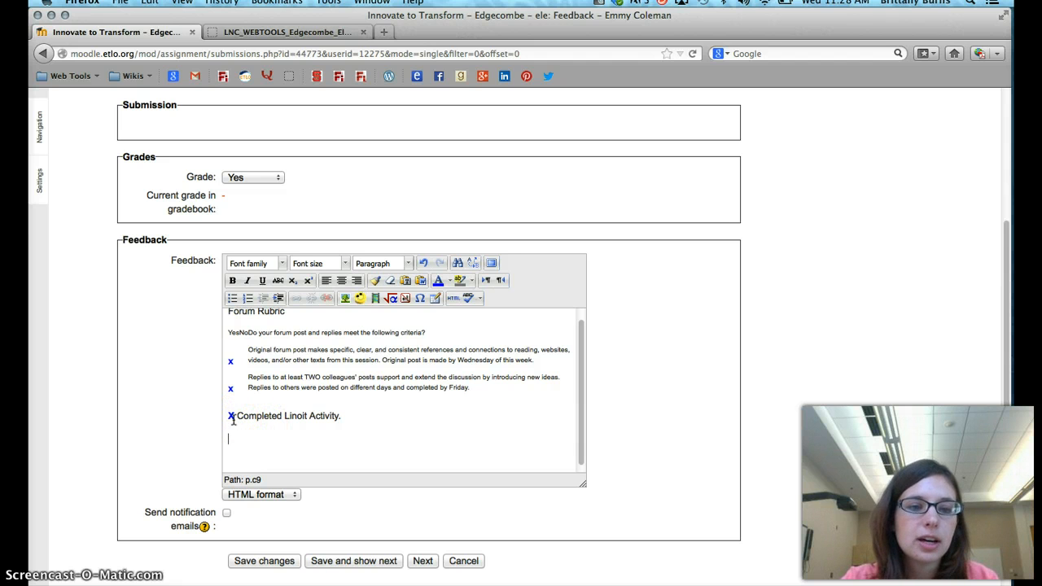
{"action": "left_click", "coordinate": [243, 356]}
{"action": "left_click", "coordinate": [241, 407]}
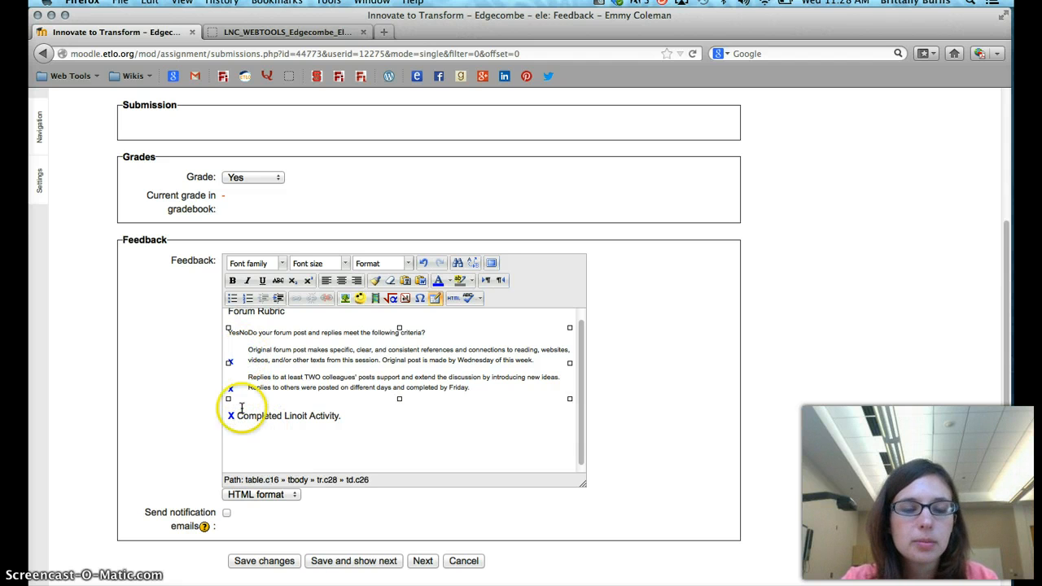
Move the x for the replies criterion from the Yes column to the No column and make it bold
{"action": "left_click", "coordinate": [240, 438]}
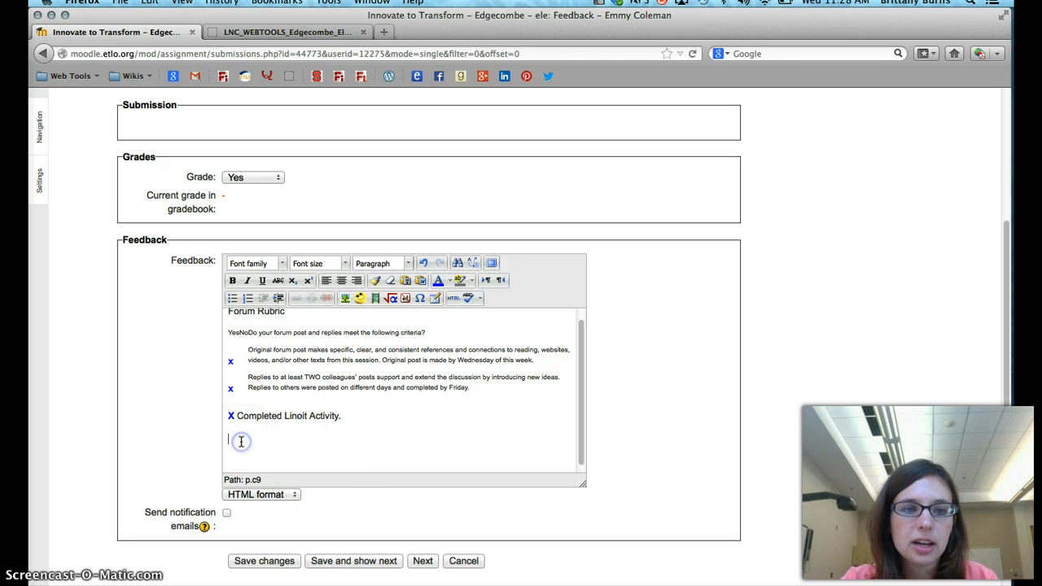
{"action": "left_click", "coordinate": [238, 358]}
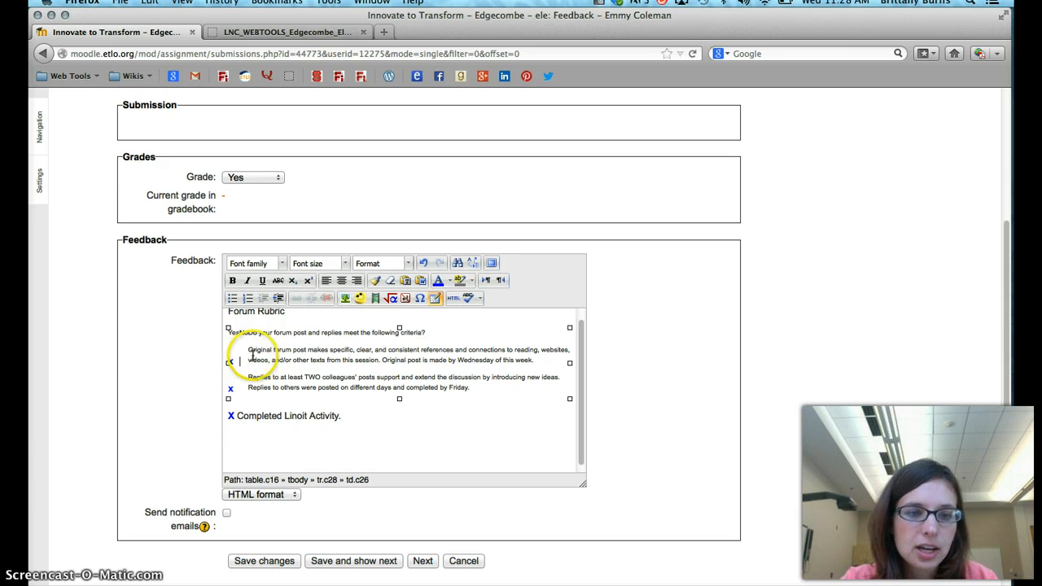
{"action": "left_click", "coordinate": [231, 387]}
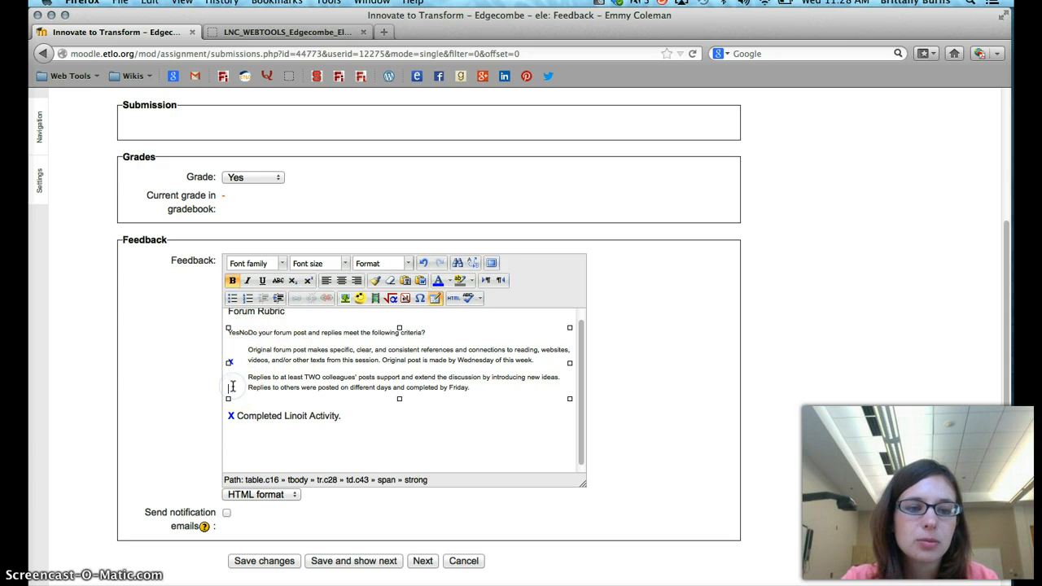
{"action": "left_click", "coordinate": [239, 387]}
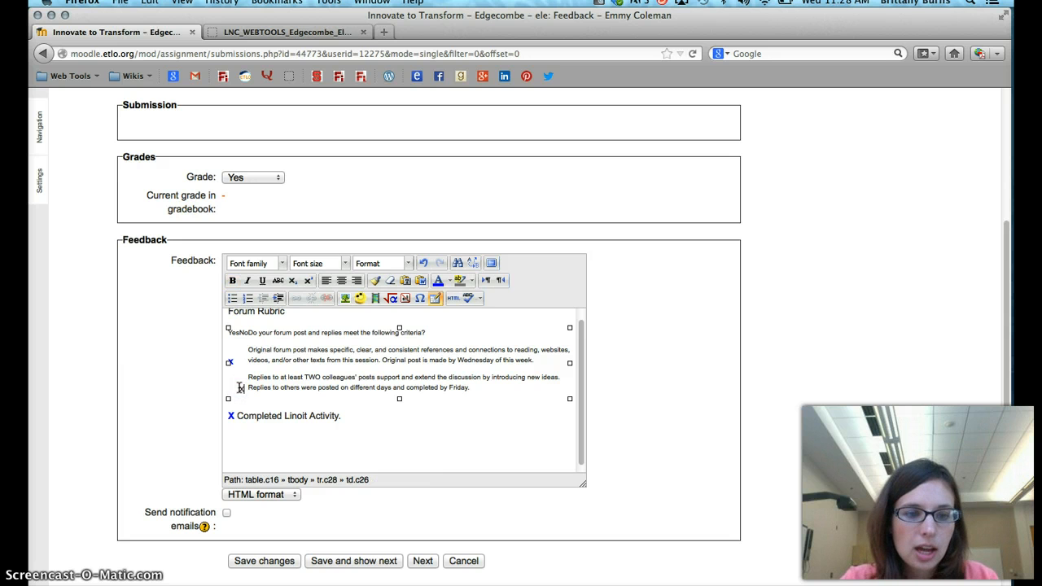
{"action": "double_click", "coordinate": [241, 387]}
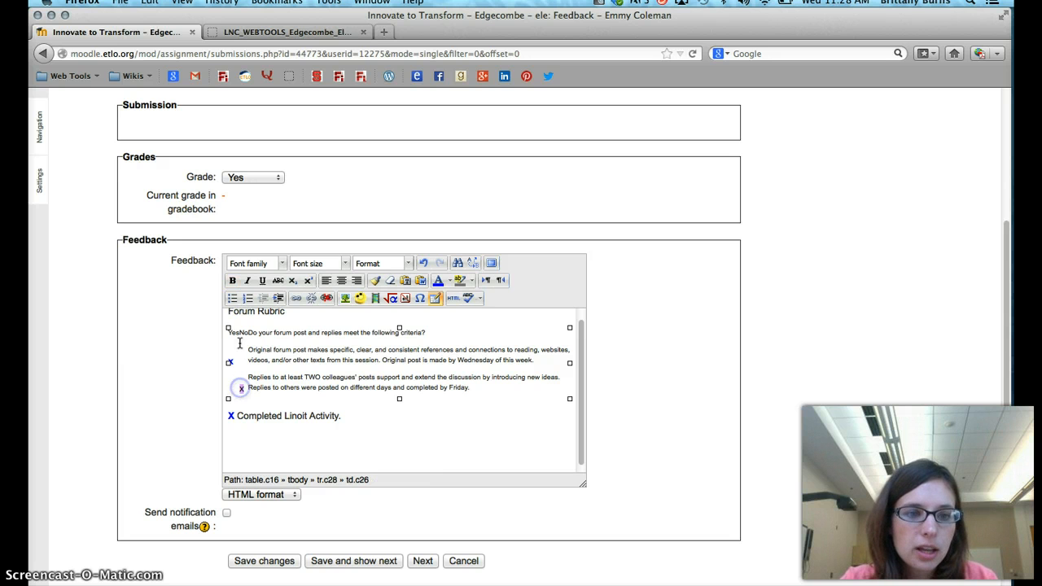
{"action": "left_click", "coordinate": [232, 280]}
Set the assignment grade to No and place the cursor below "Completed Linoit Activity." in the feedback comment
{"action": "left_click", "coordinate": [261, 184]}
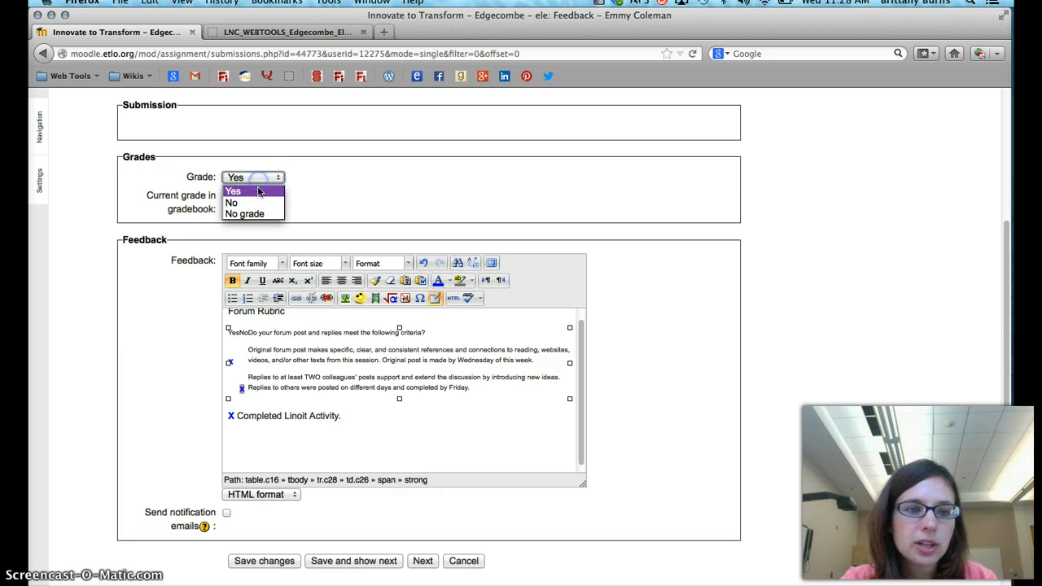
{"action": "left_click", "coordinate": [252, 201]}
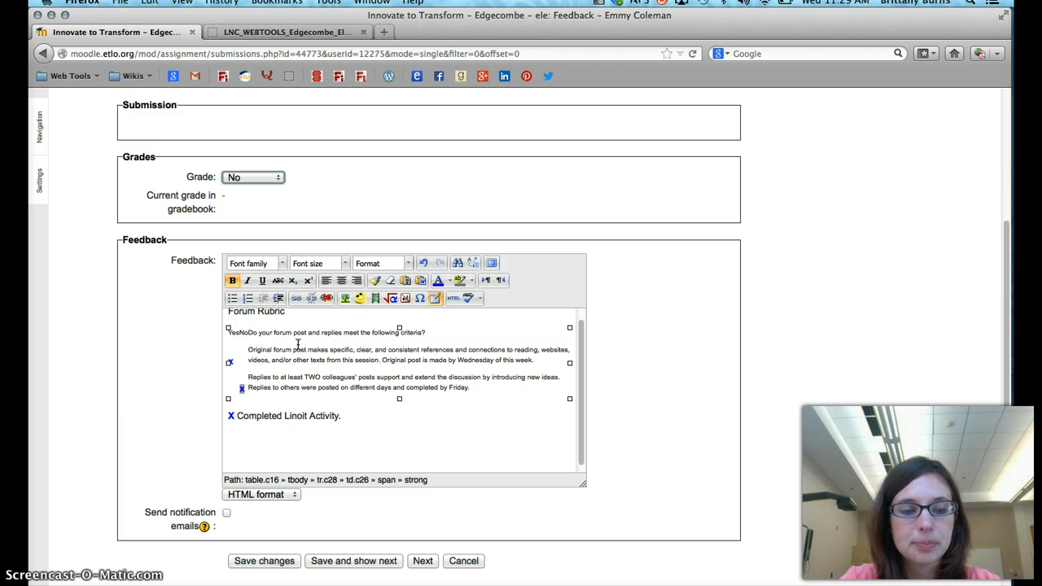
{"action": "left_click", "coordinate": [298, 435]}
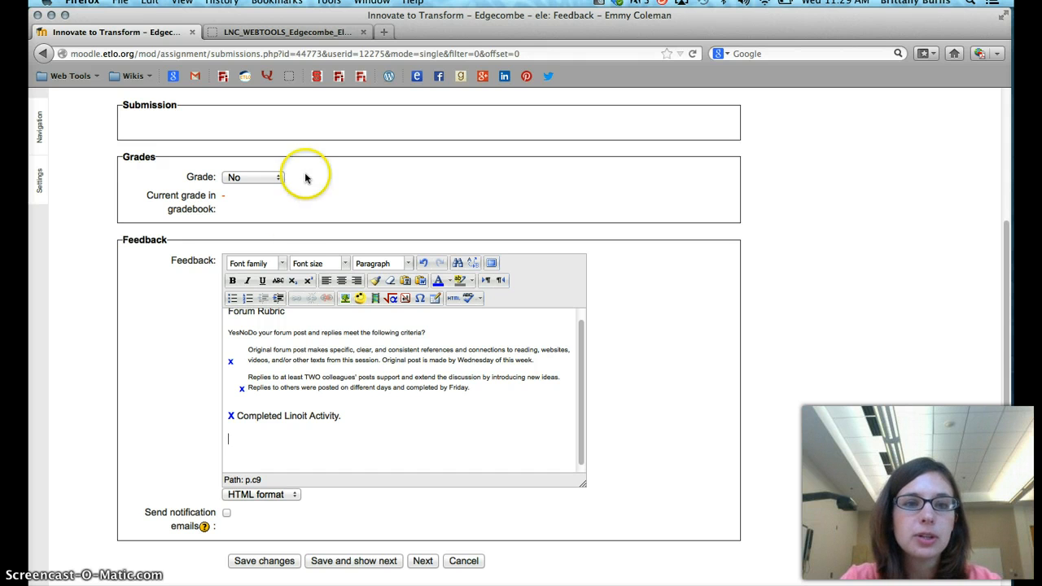
Open the Week 1 Learning to Create, Creating to Learn Forum from the course page to check its posts
{"action": "left_click", "coordinate": [319, 34]}
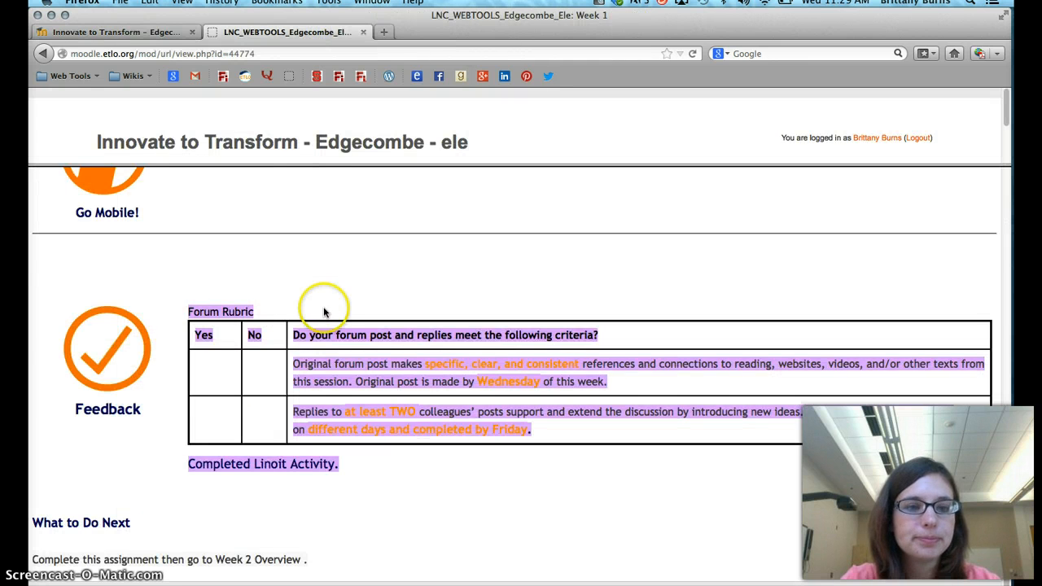
{"action": "left_click", "coordinate": [43, 54]}
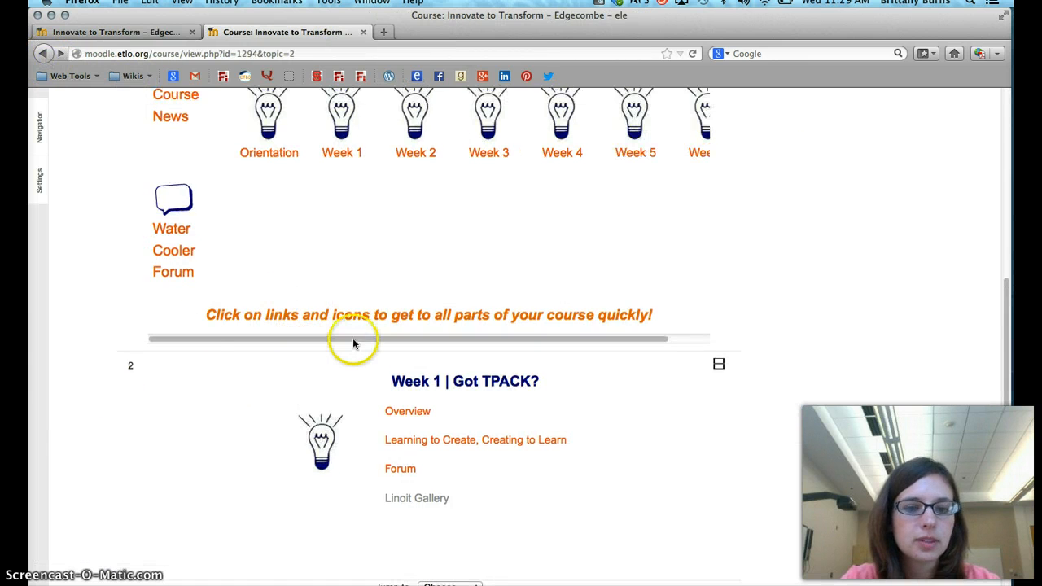
{"action": "left_click", "coordinate": [404, 472]}
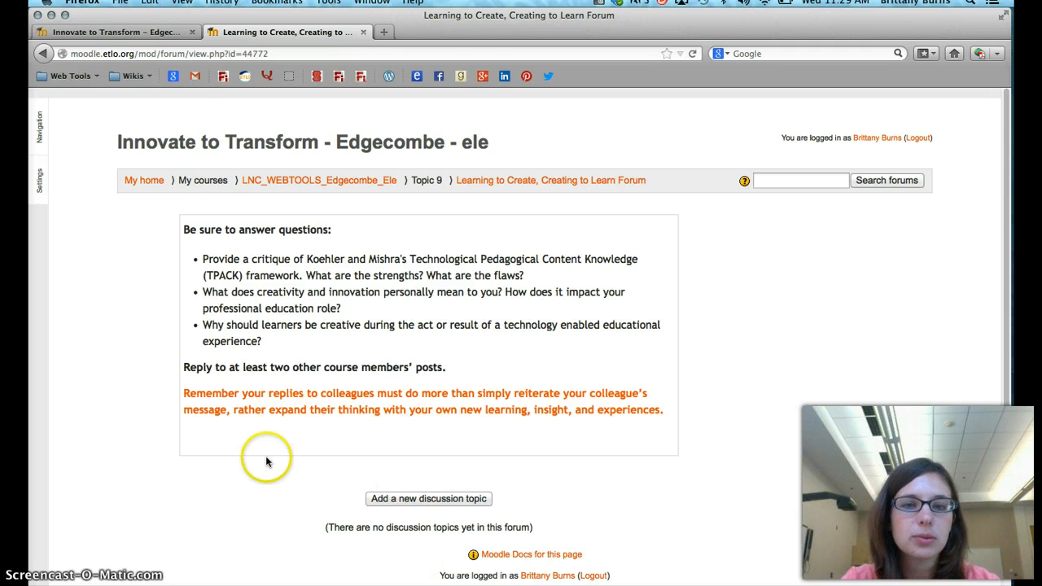
Return to the grading page and start the personal comment below the rubric with the student's first name and a comma
{"action": "left_click", "coordinate": [118, 31]}
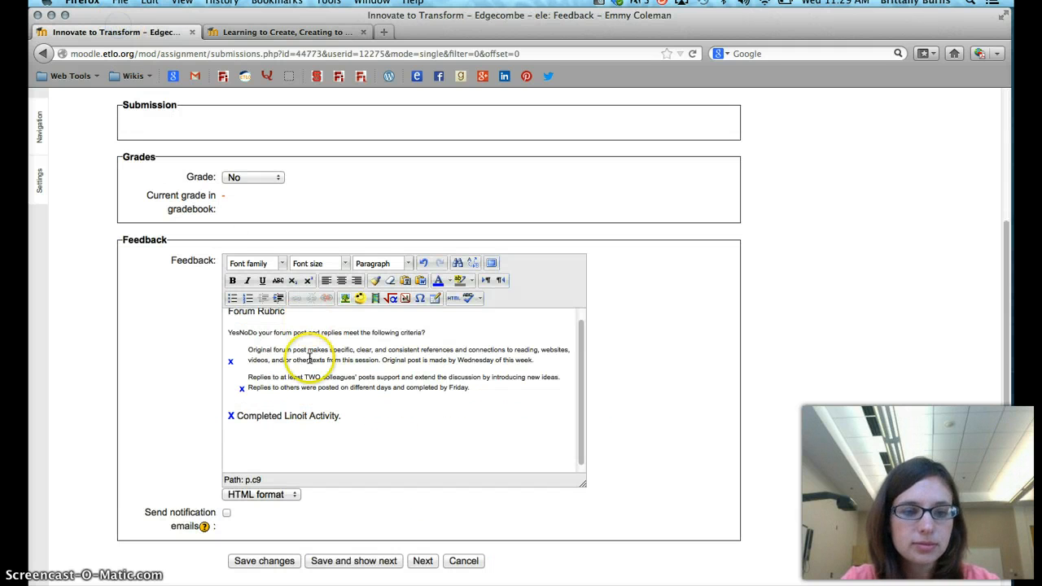
{"action": "left_click", "coordinate": [307, 429]}
{"action": "type", "text": "Emmy,"}
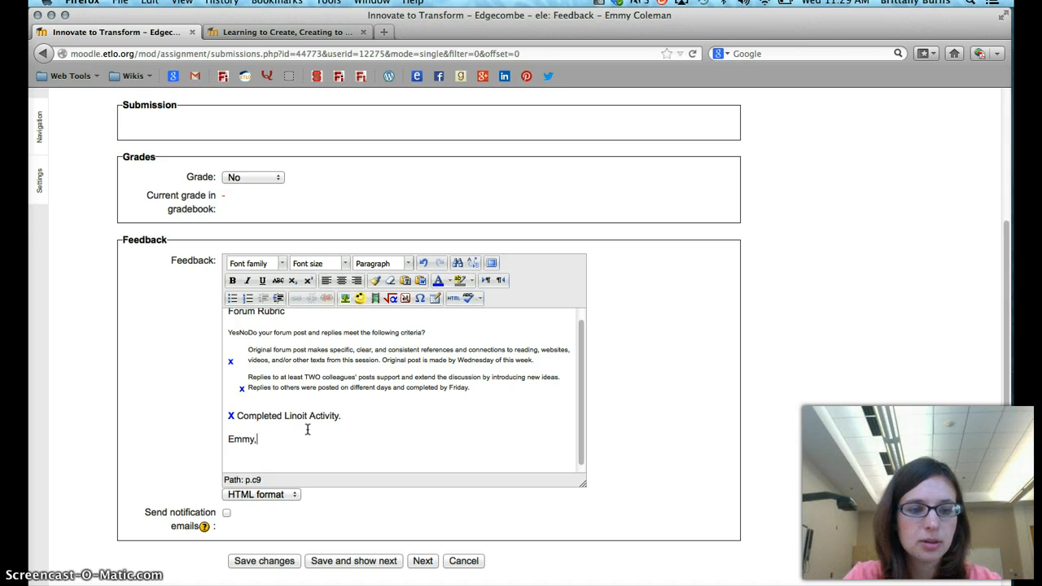
{"action": "key", "text": "Return"}
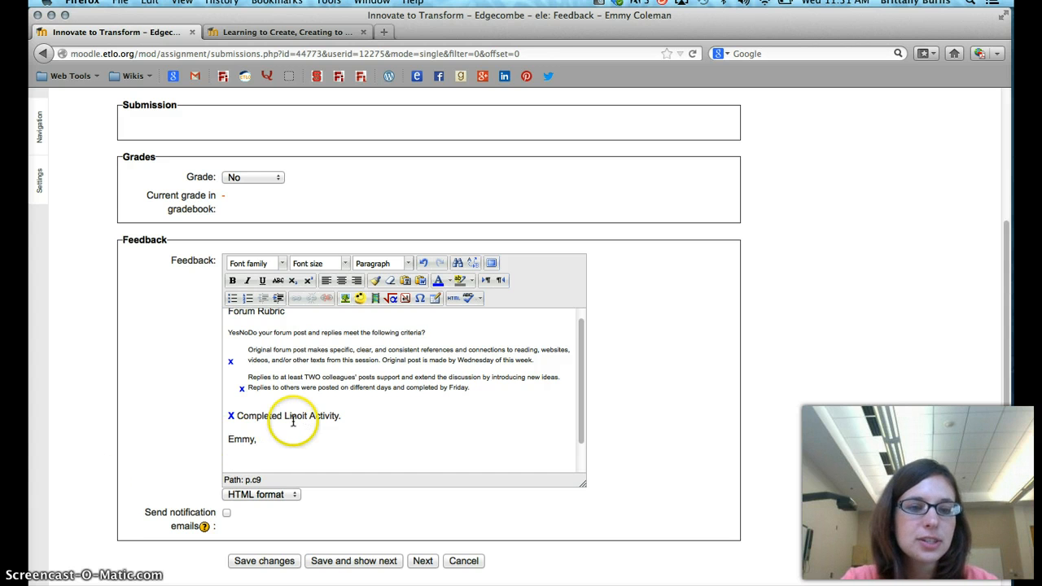
Review the marked-up rubric, save the grade and feedback, and show the following student's grading page
{"action": "scroll", "coordinate": [290, 421], "scroll_direction": "up", "scroll_amount": 1}
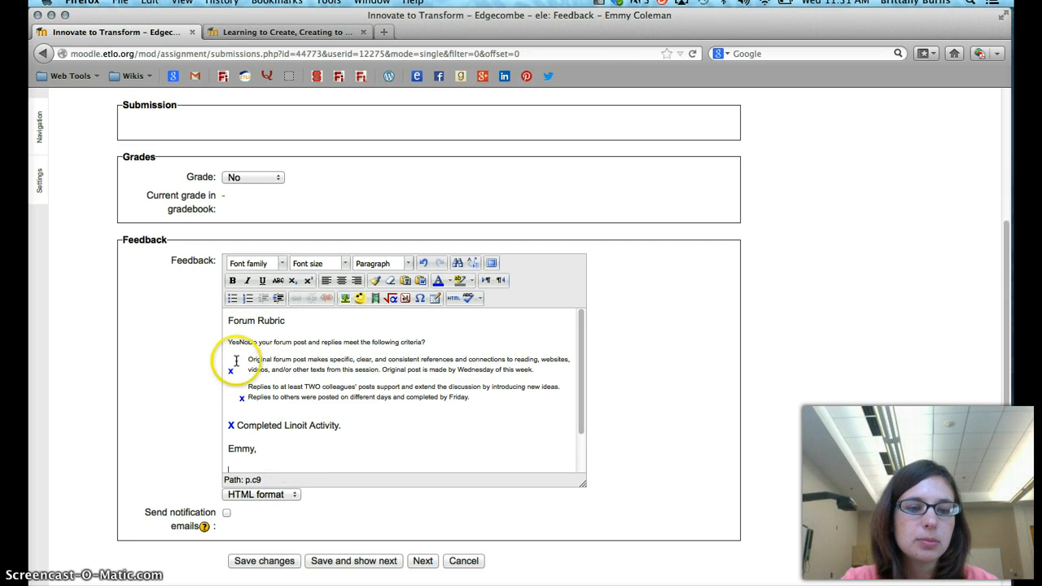
{"action": "scroll", "coordinate": [254, 482], "scroll_direction": "down", "scroll_amount": 2}
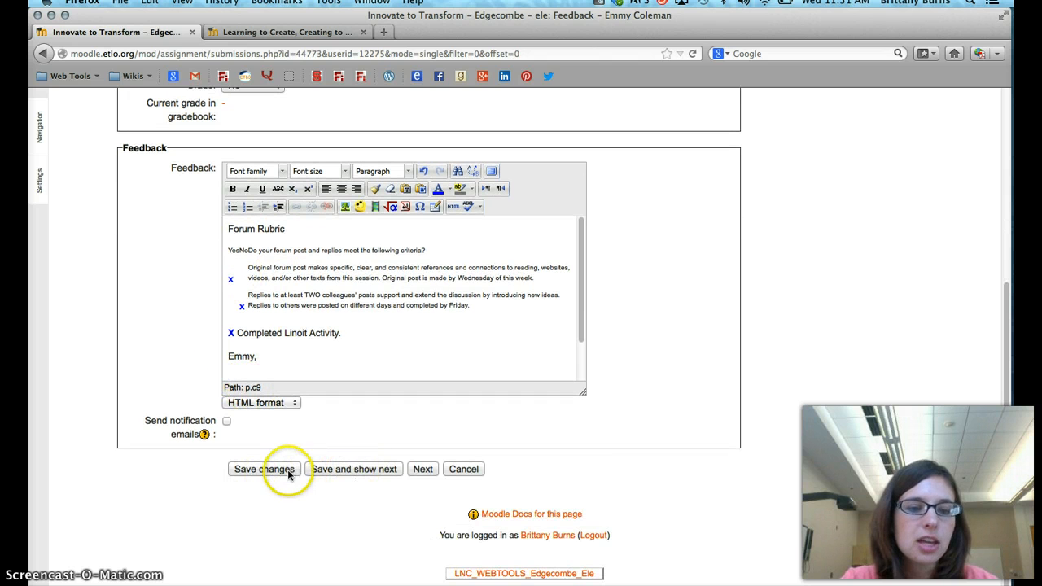
{"action": "left_click", "coordinate": [341, 470]}
{"action": "left_click", "coordinate": [472, 367]}
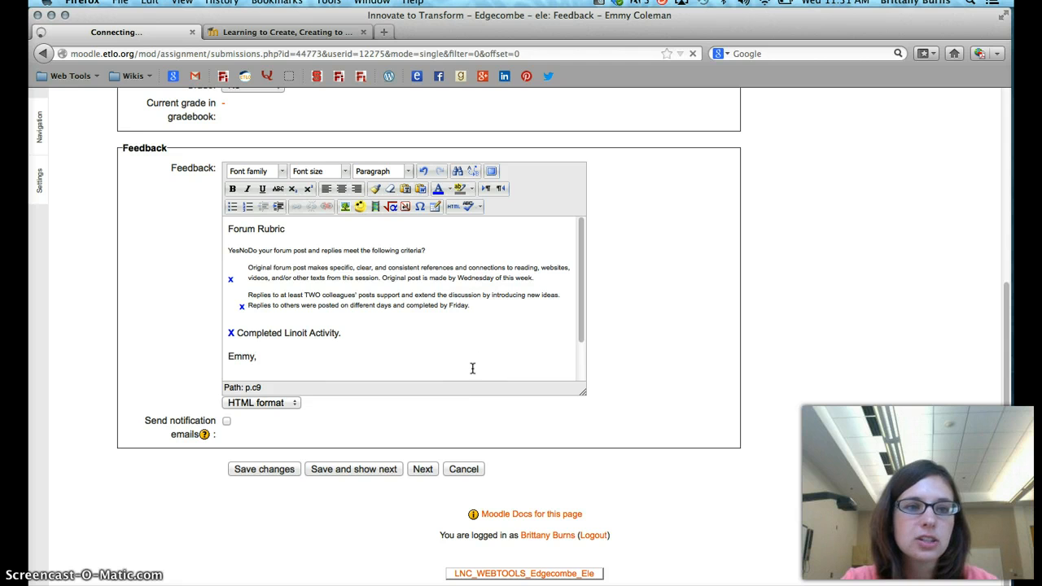
{"action": "left_click", "coordinate": [483, 252]}
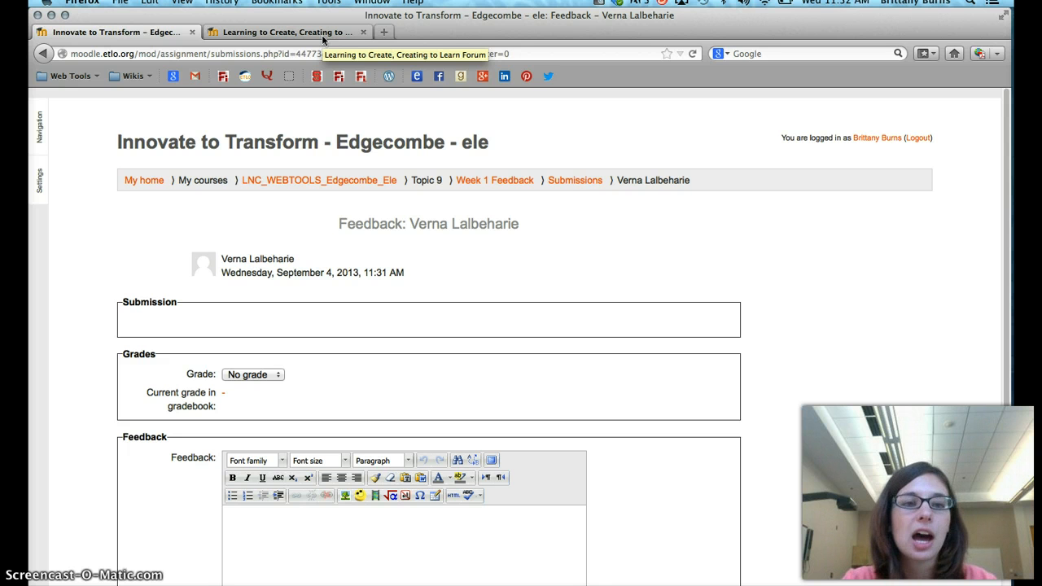
Go back to the LNC_WEBTOOLS_Edgecombe_Ele course home and open the course's Reports page
{"action": "left_click", "coordinate": [317, 31]}
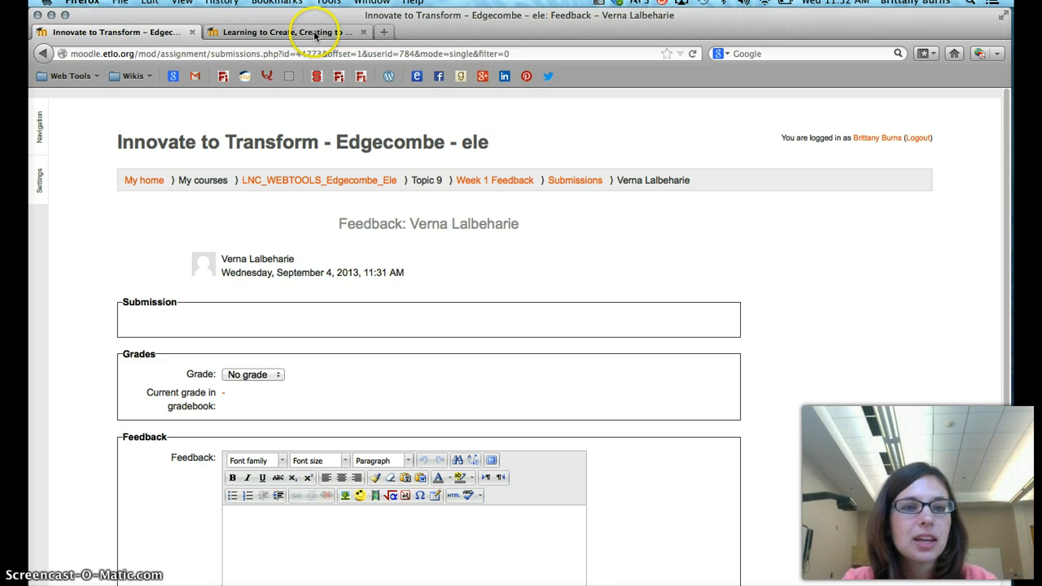
{"action": "left_click", "coordinate": [280, 180]}
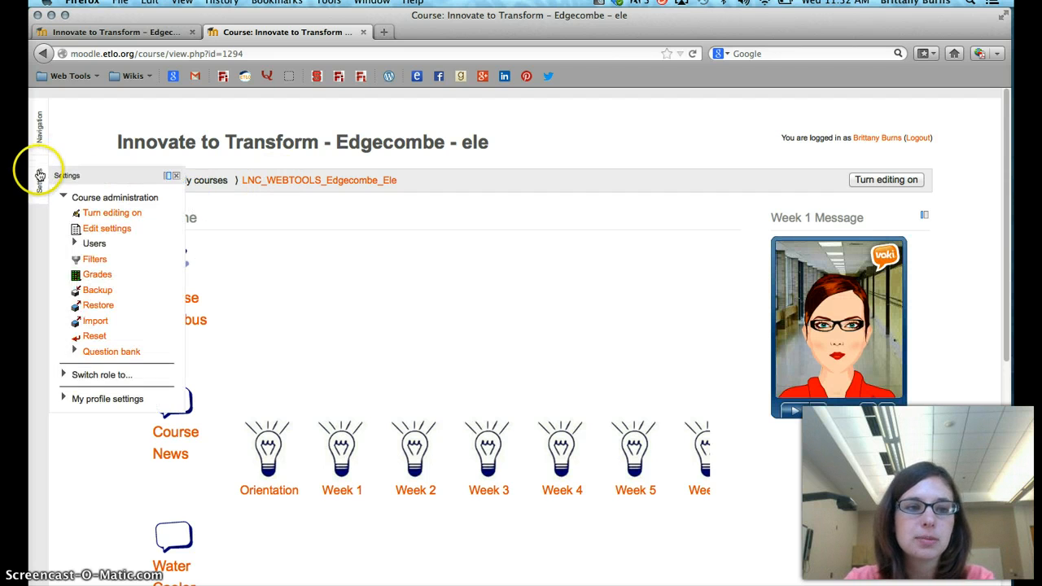
{"action": "mouse_move", "coordinate": [39, 137]}
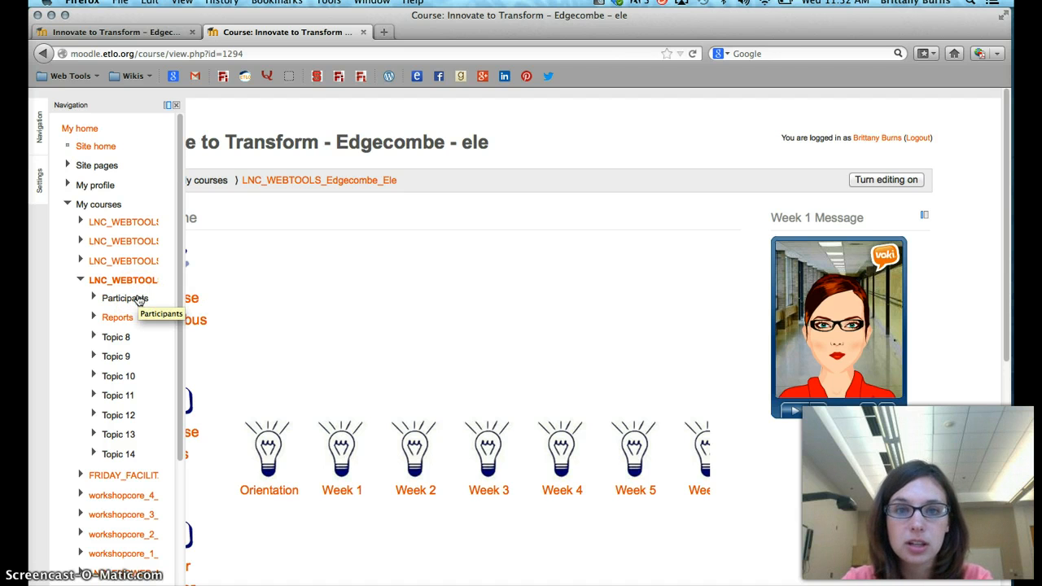
{"action": "left_click", "coordinate": [137, 301]}
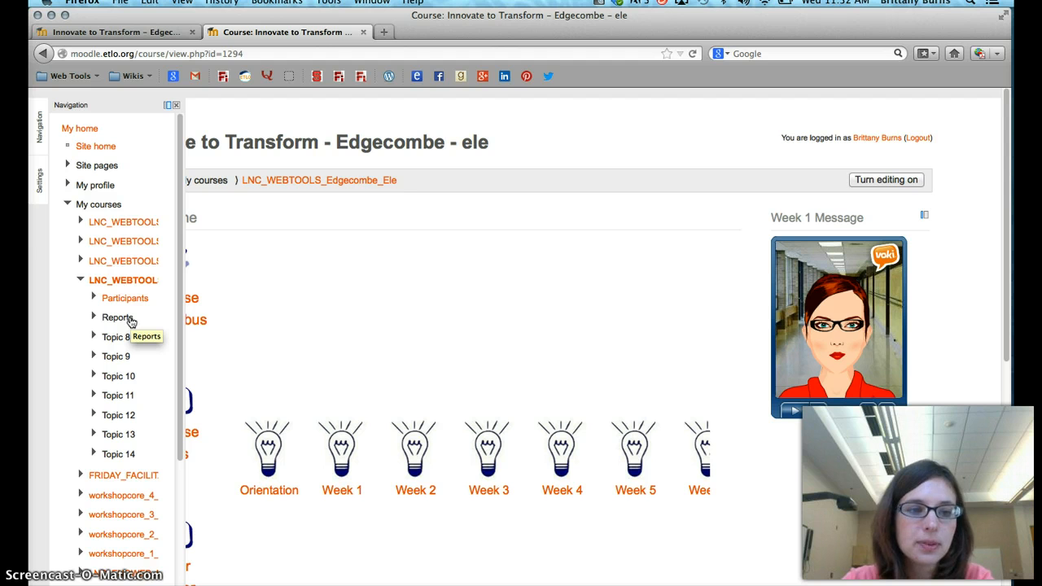
{"action": "left_click", "coordinate": [128, 319]}
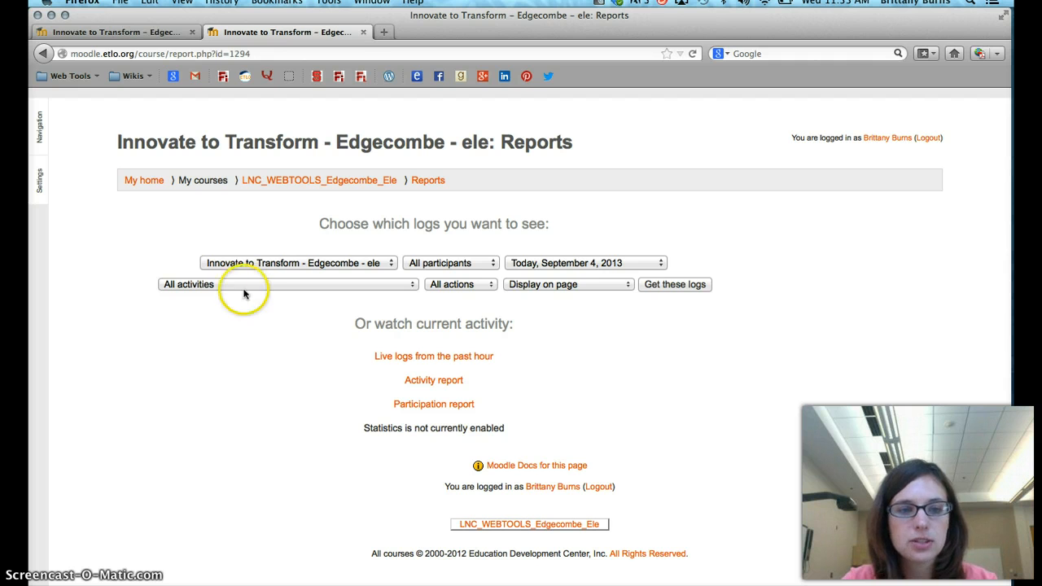
Filter the course logs to the graded student, All days and the Learning to Create, Creating to Learn Forum
{"action": "left_click", "coordinate": [440, 264]}
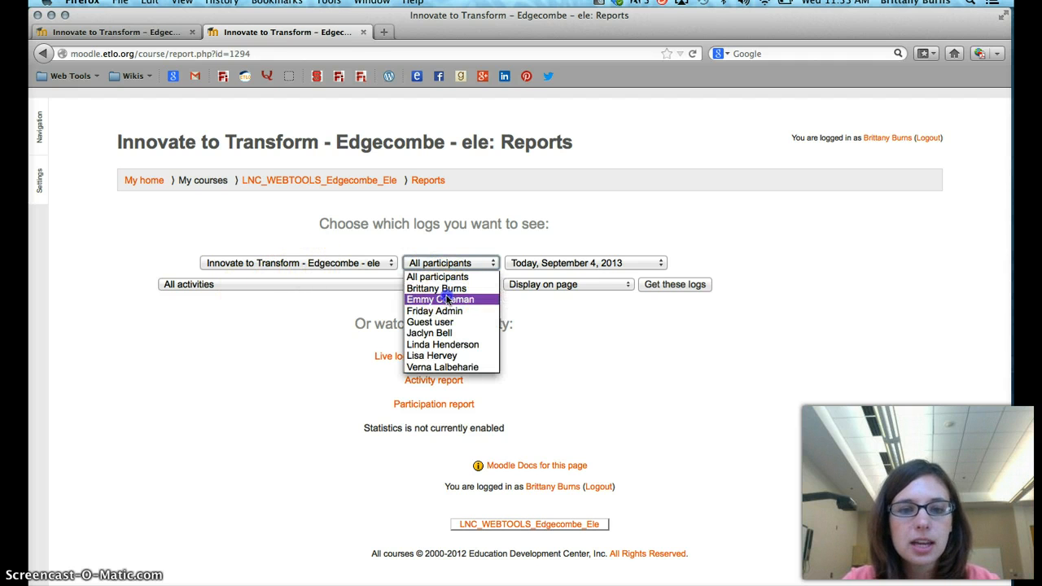
{"action": "left_click", "coordinate": [444, 299]}
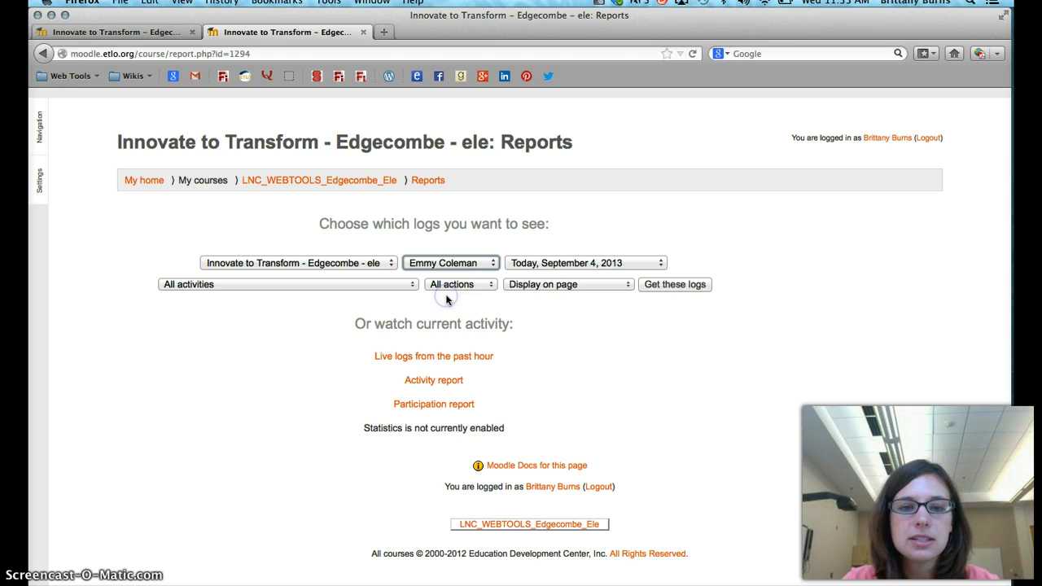
{"action": "left_click", "coordinate": [562, 265]}
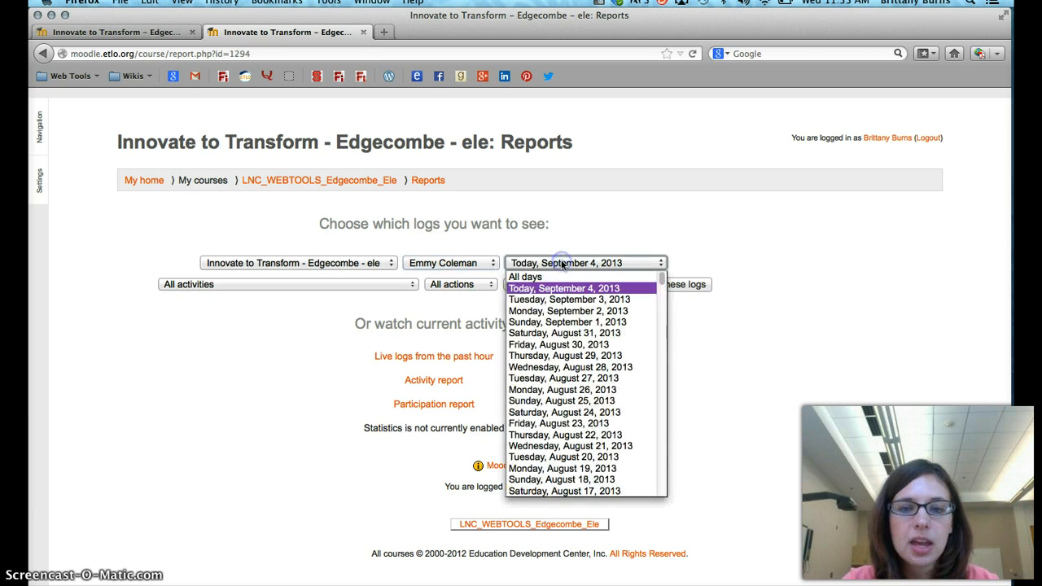
{"action": "left_click", "coordinate": [560, 277]}
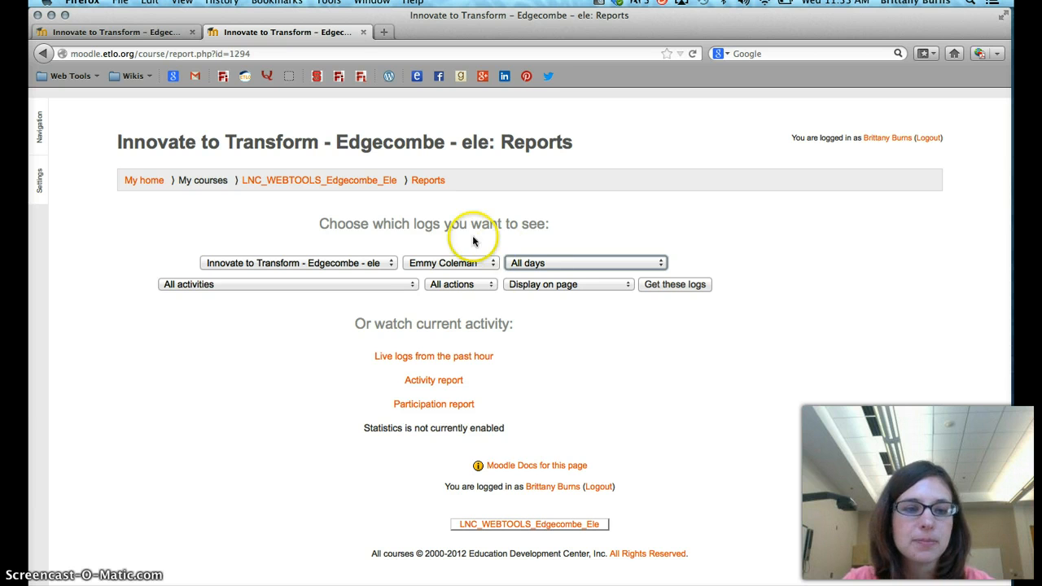
{"action": "left_click", "coordinate": [409, 284]}
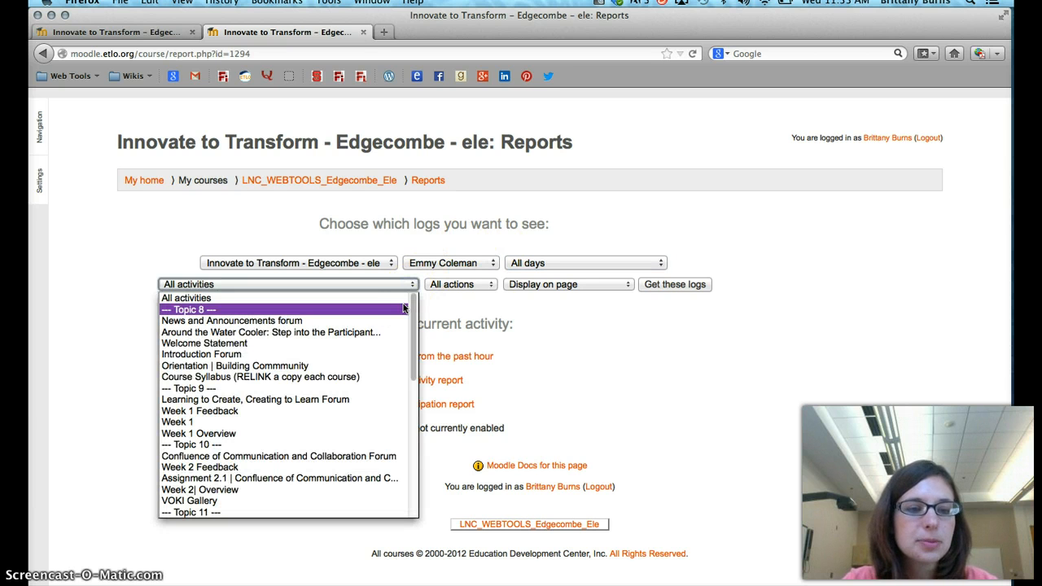
{"action": "left_click", "coordinate": [386, 407]}
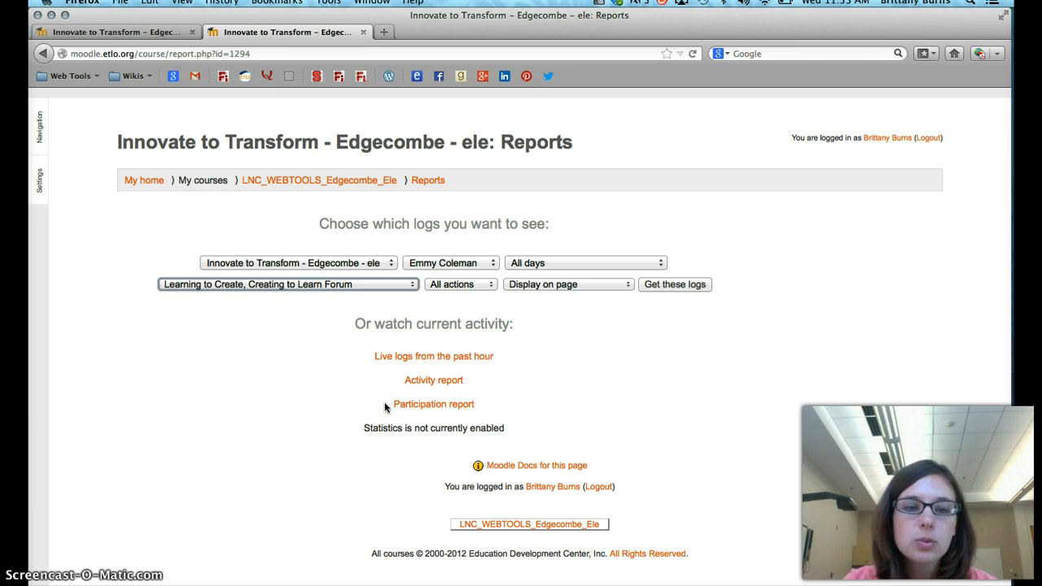
Restrict the logs to Add actions and set the output to Display on page
{"action": "left_click", "coordinate": [461, 284]}
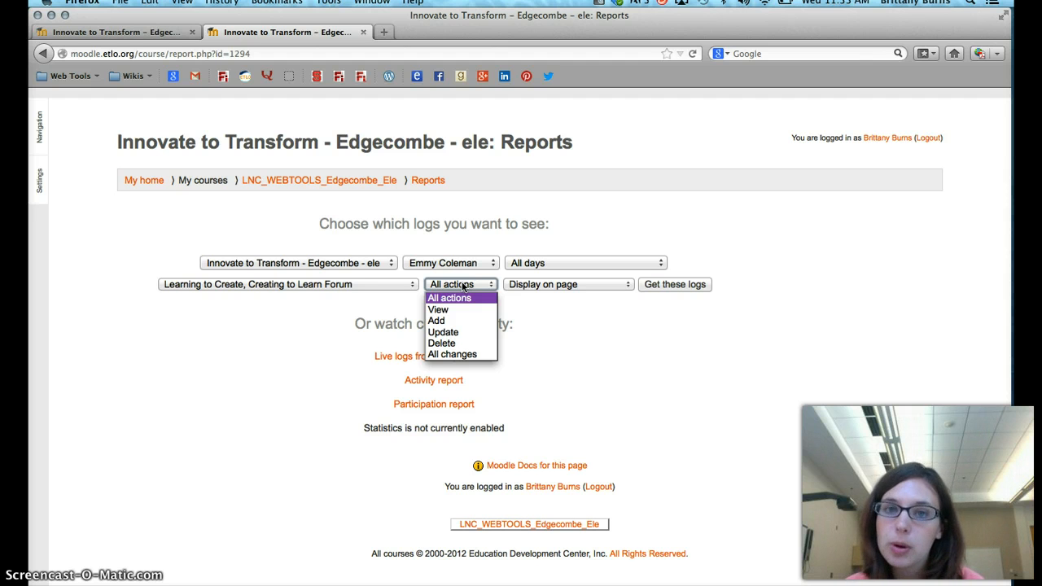
{"action": "left_click", "coordinate": [442, 321]}
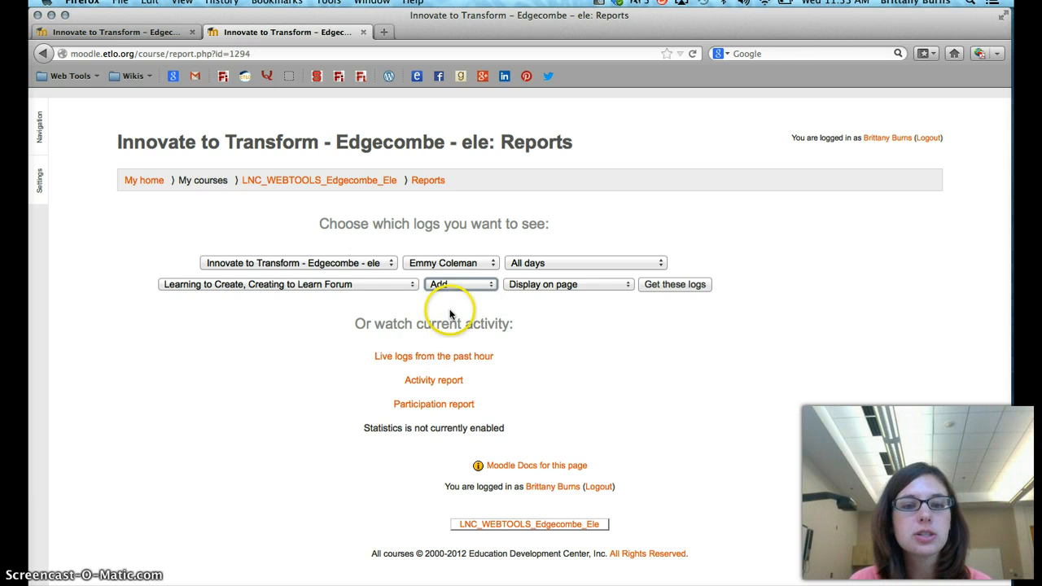
{"action": "left_click", "coordinate": [448, 284]}
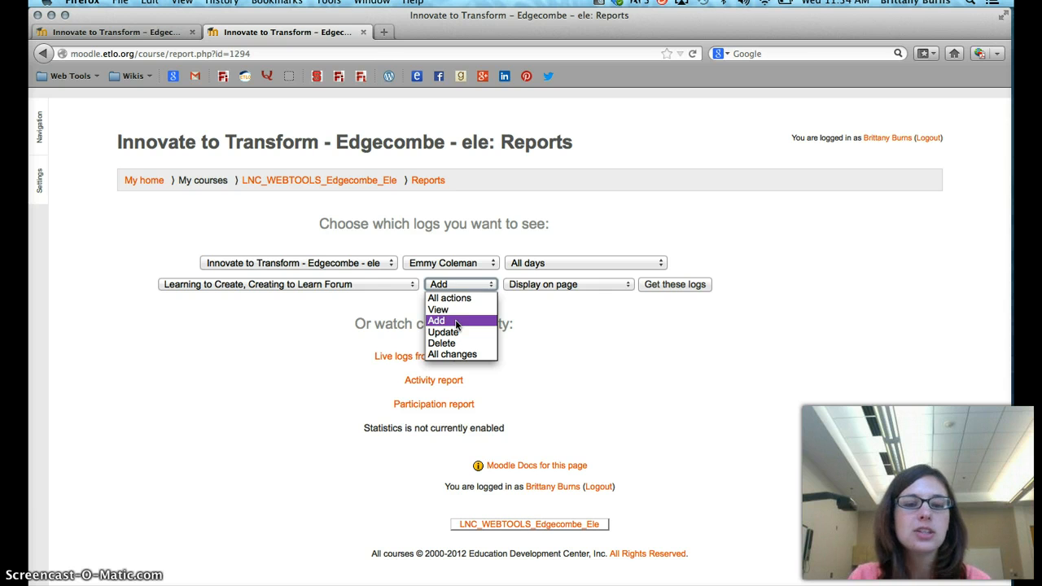
{"action": "left_click", "coordinate": [456, 323]}
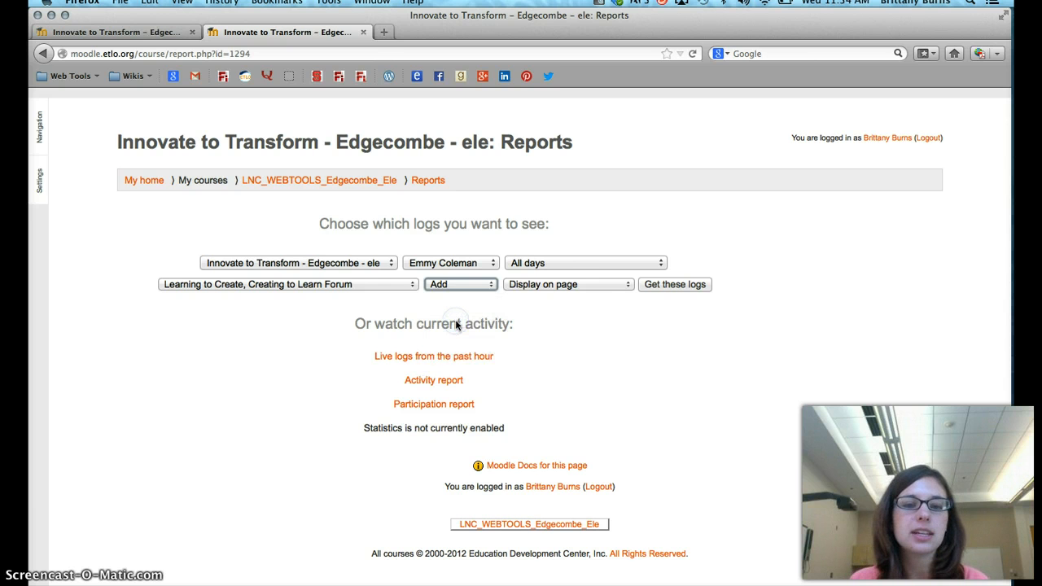
{"action": "left_click", "coordinate": [560, 286]}
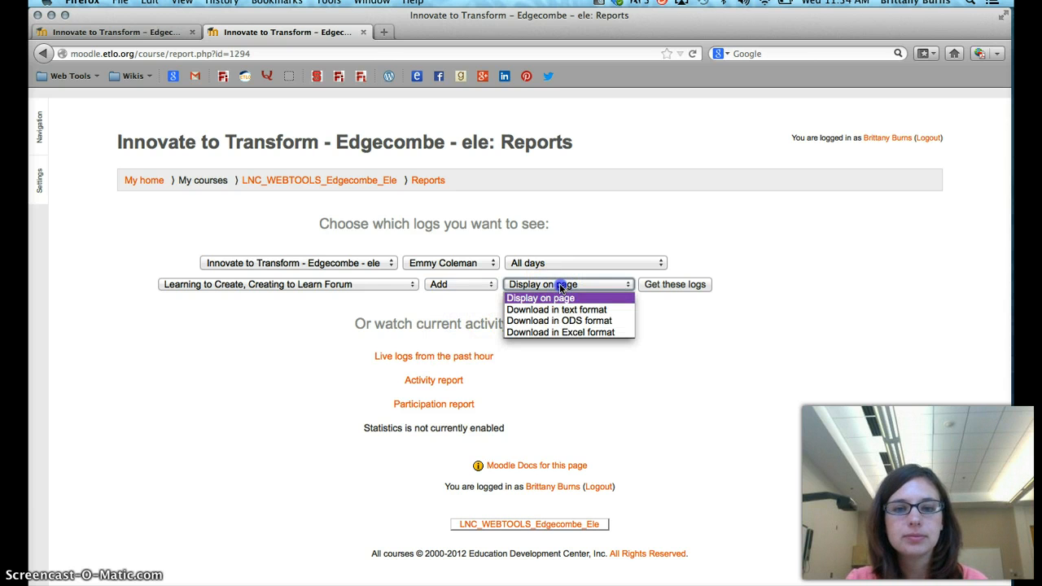
{"action": "left_click", "coordinate": [560, 297]}
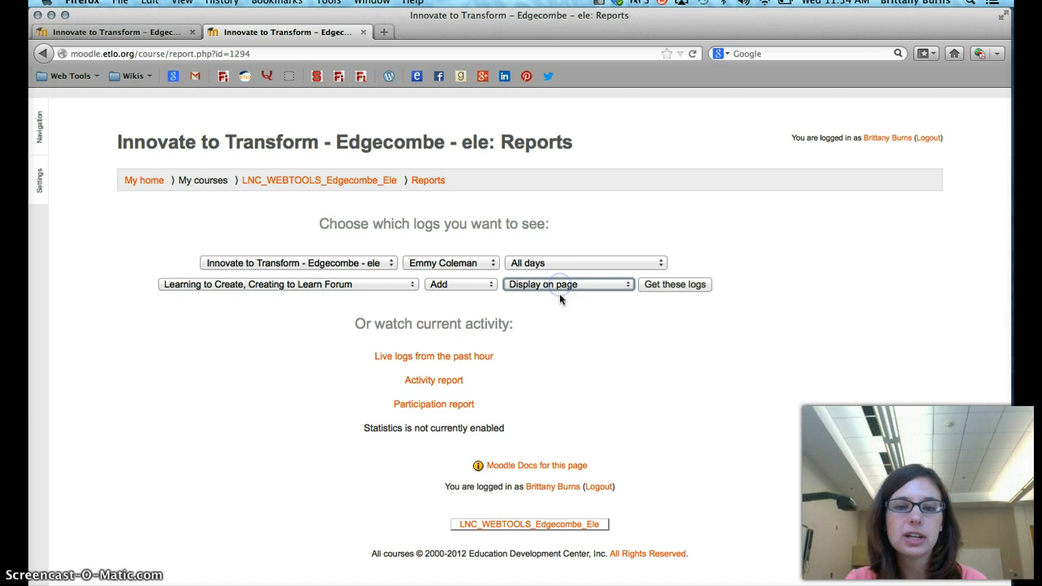
Retrieve the filtered course logs, and check the selected participant and the Learning to Create, Creating to Learn Forum filter
{"action": "left_click", "coordinate": [670, 285]}
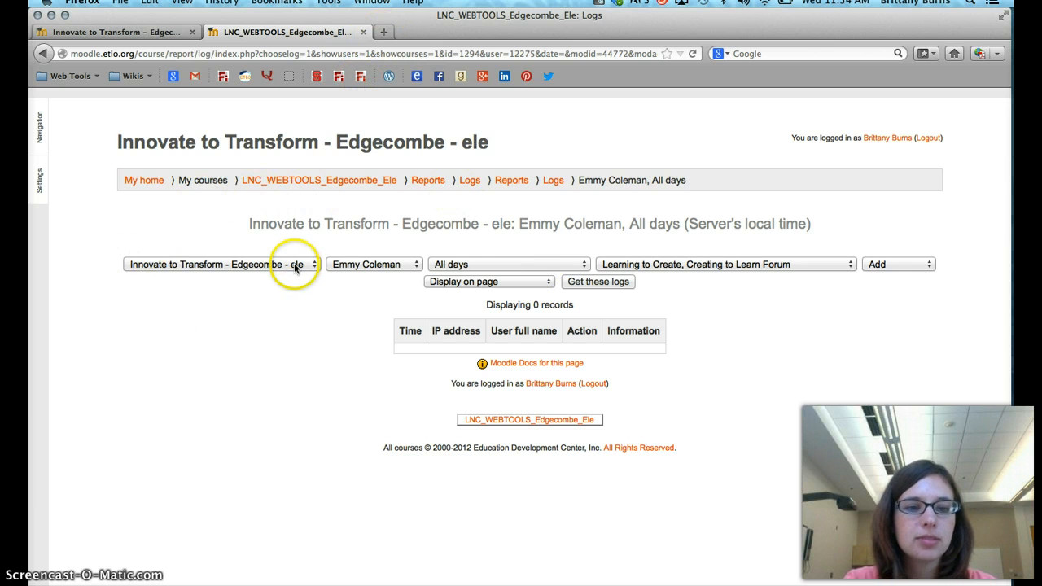
{"action": "left_click", "coordinate": [372, 265]}
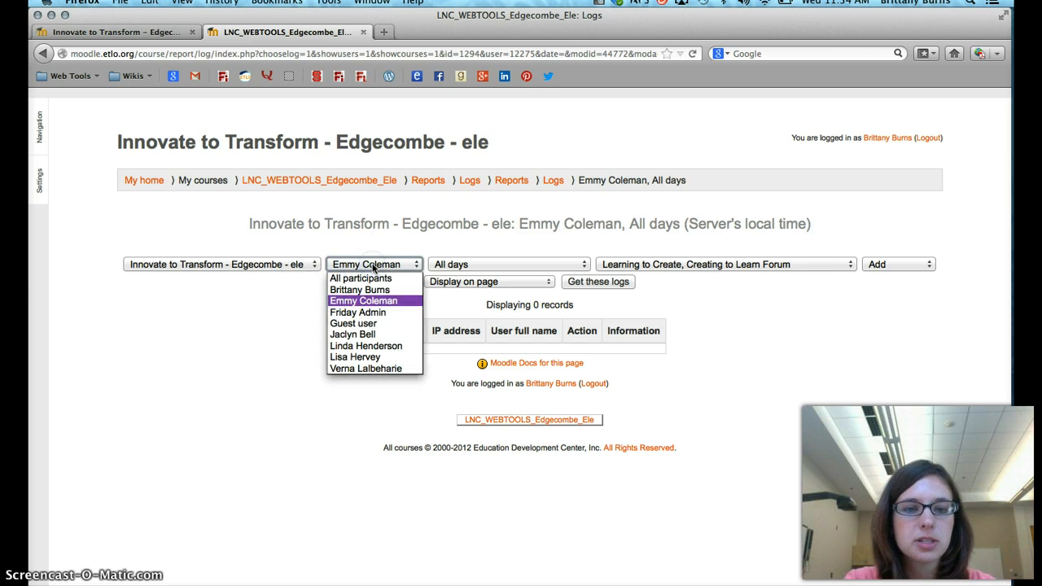
{"action": "left_click", "coordinate": [374, 267]}
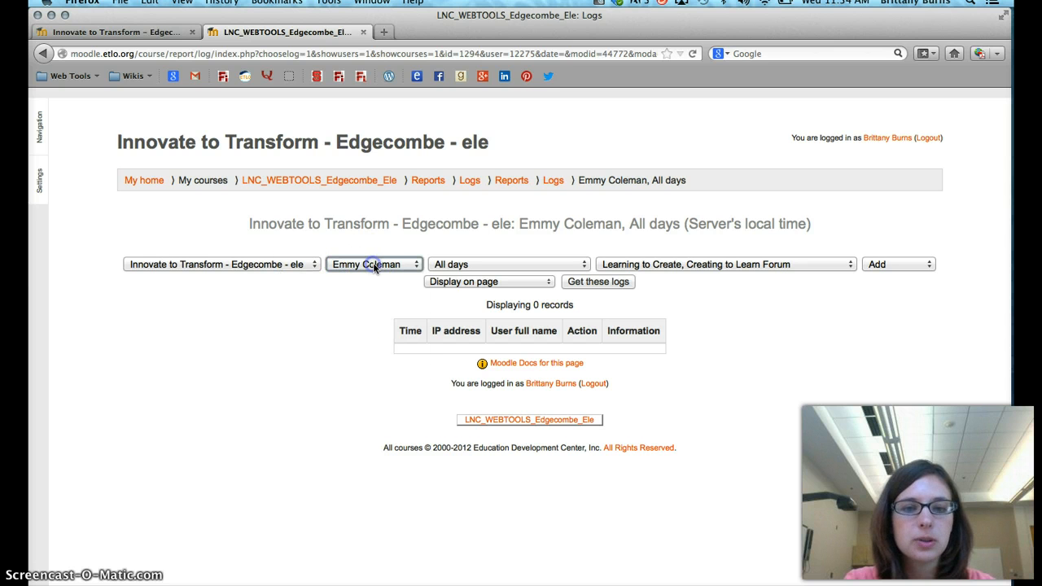
{"action": "left_click", "coordinate": [680, 268]}
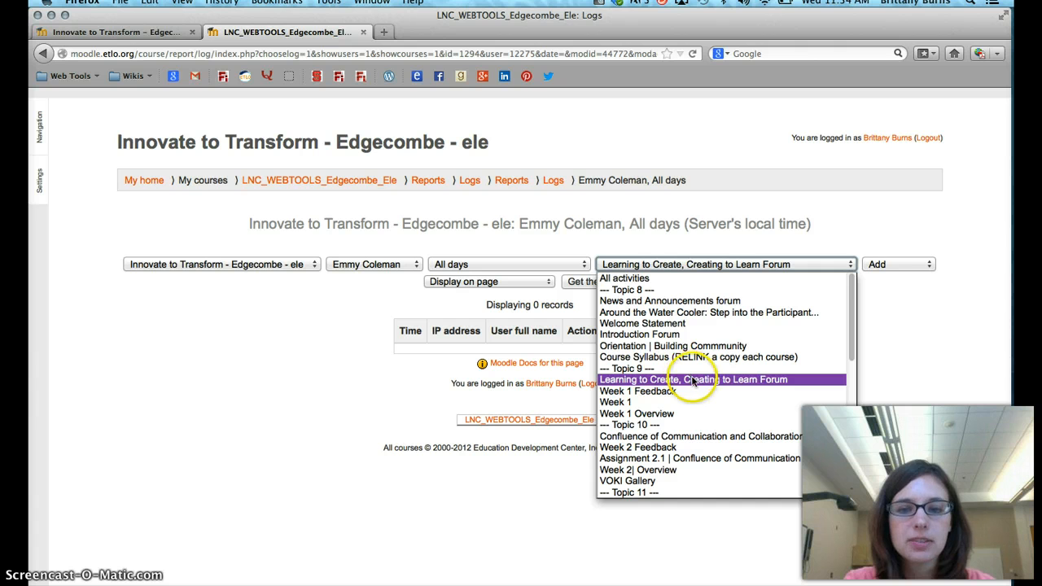
{"action": "left_click", "coordinate": [768, 380]}
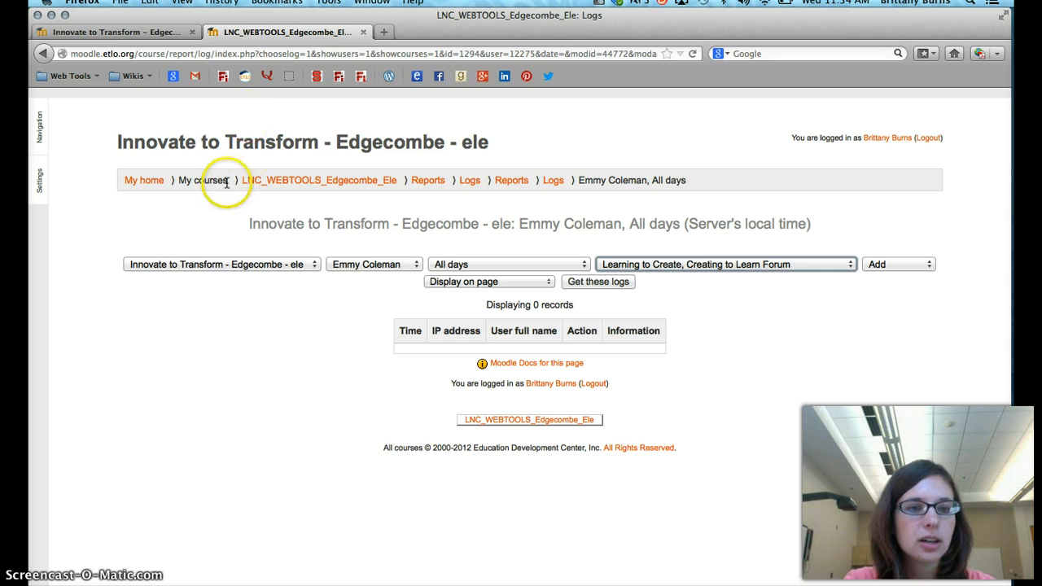
Return to My home and open the Getting Started In a 1:1 Classroom - Yadkin course from the course overview
{"action": "left_click", "coordinate": [147, 182]}
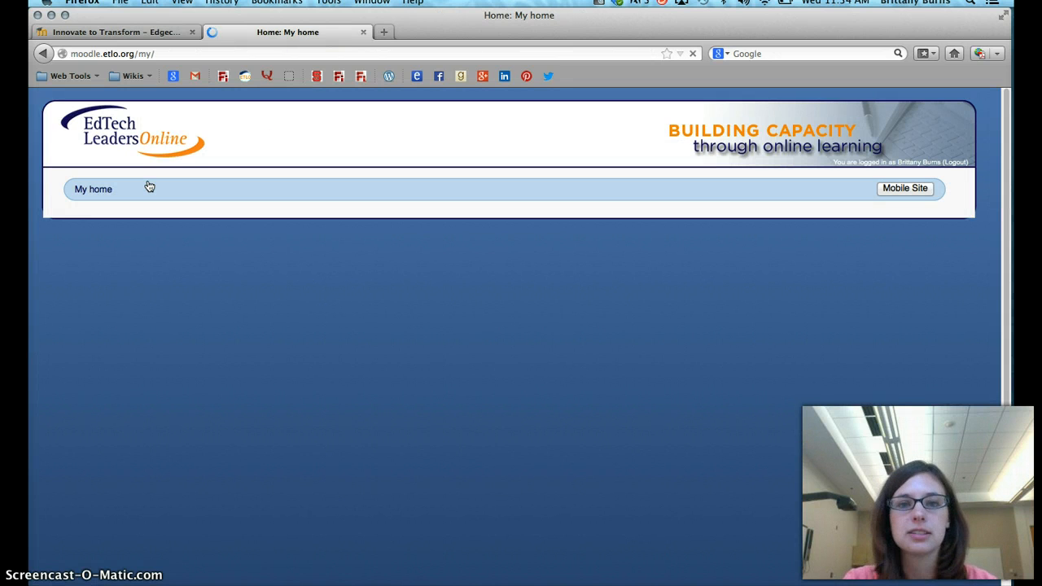
{"action": "left_click", "coordinate": [319, 260]}
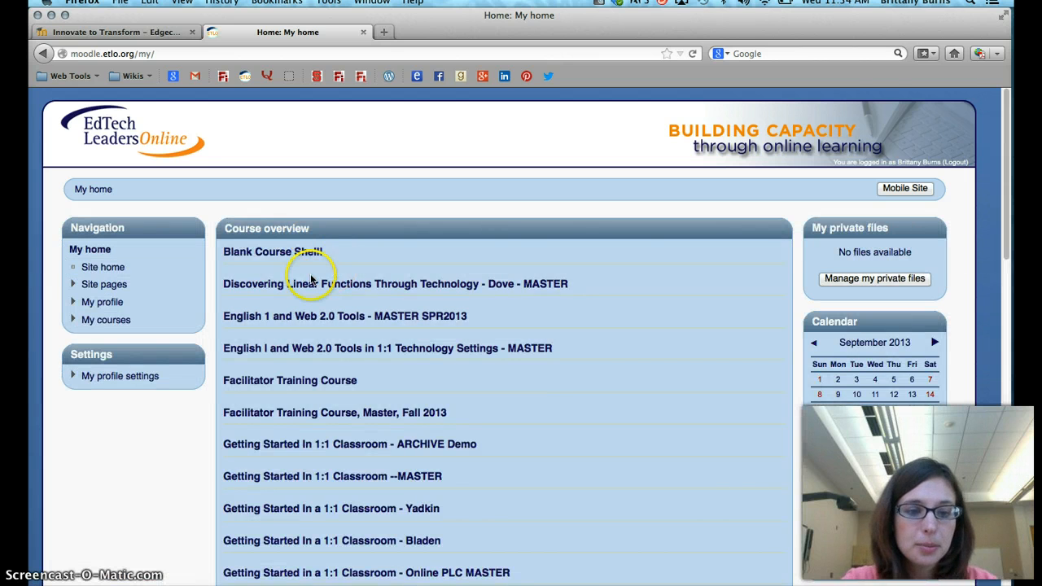
{"action": "scroll", "coordinate": [315, 334], "scroll_direction": "down", "scroll_amount": 3}
{"action": "left_click", "coordinate": [334, 393]}
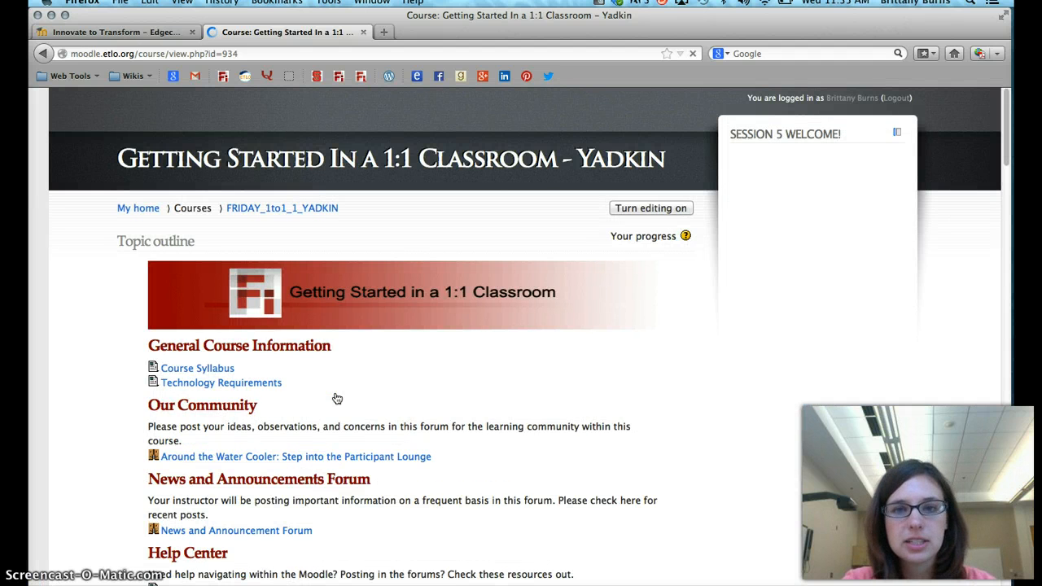
Open the Reports page of the FRIDAY_1to1_1_YADKIN course
{"action": "left_click", "coordinate": [43, 177]}
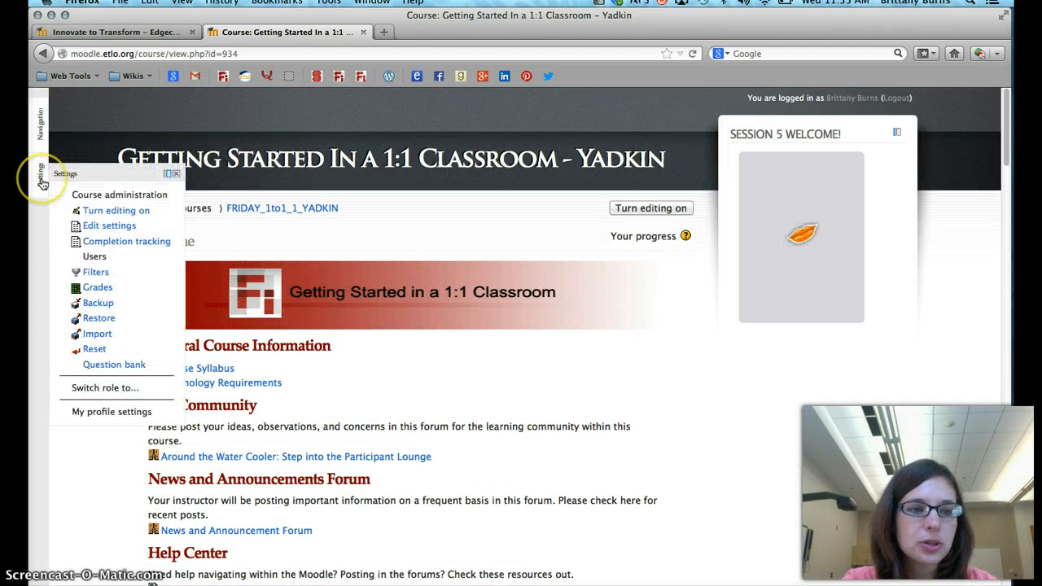
{"action": "left_click", "coordinate": [42, 126]}
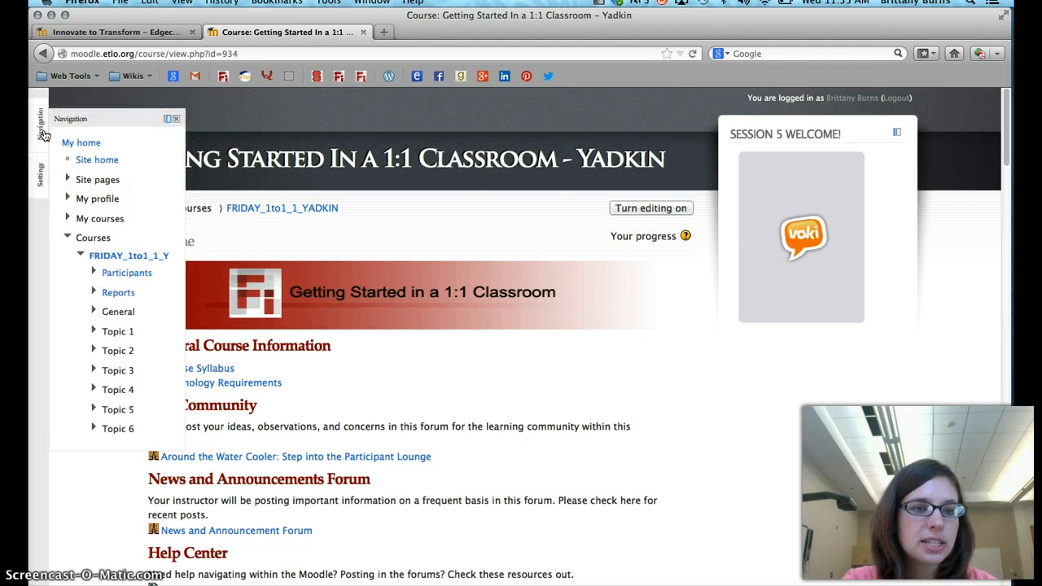
{"action": "left_click", "coordinate": [120, 301]}
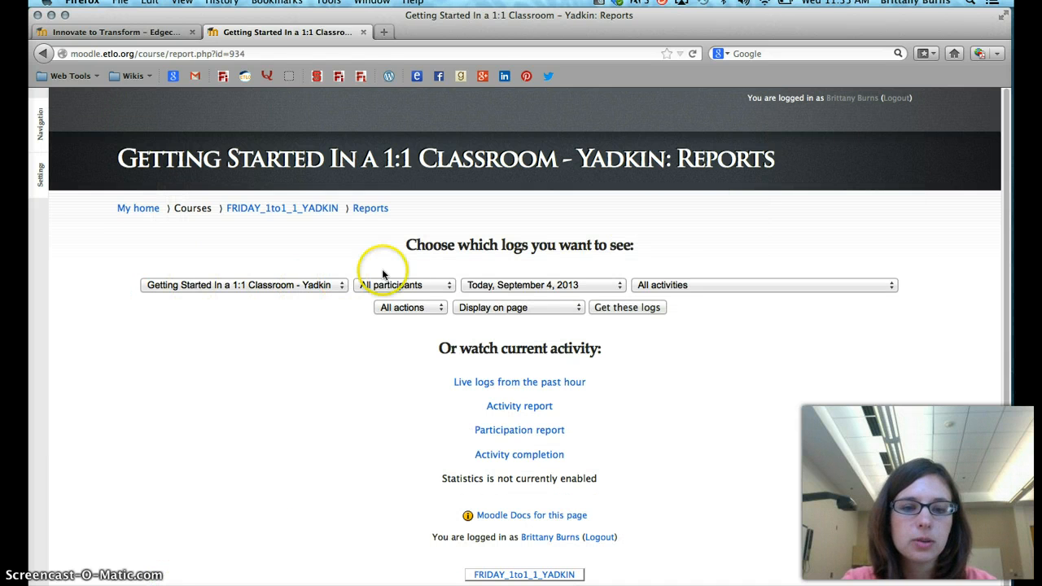
Filter the course logs to the first individual participant listed, All days and the Blueprint of Your Ideal 1:1 Classroom -- Forum
{"action": "left_click", "coordinate": [405, 285]}
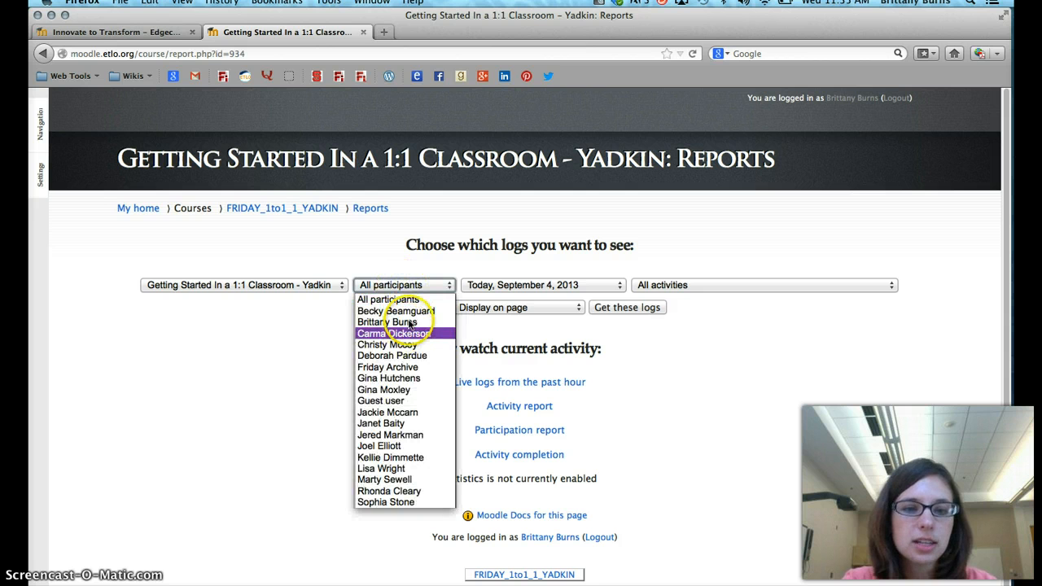
{"action": "left_click", "coordinate": [407, 311]}
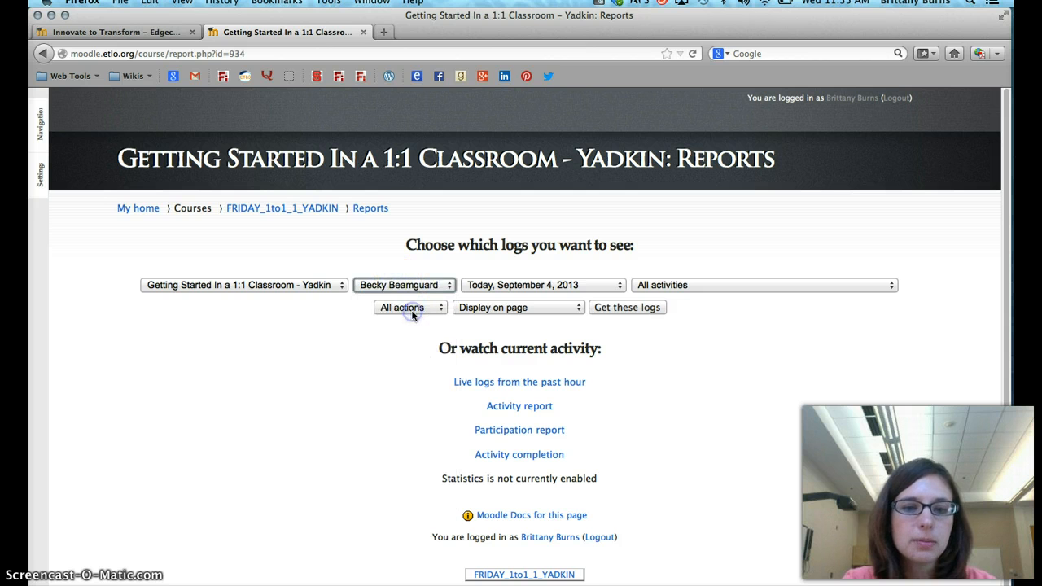
{"action": "left_click", "coordinate": [534, 285]}
{"action": "left_click", "coordinate": [536, 296]}
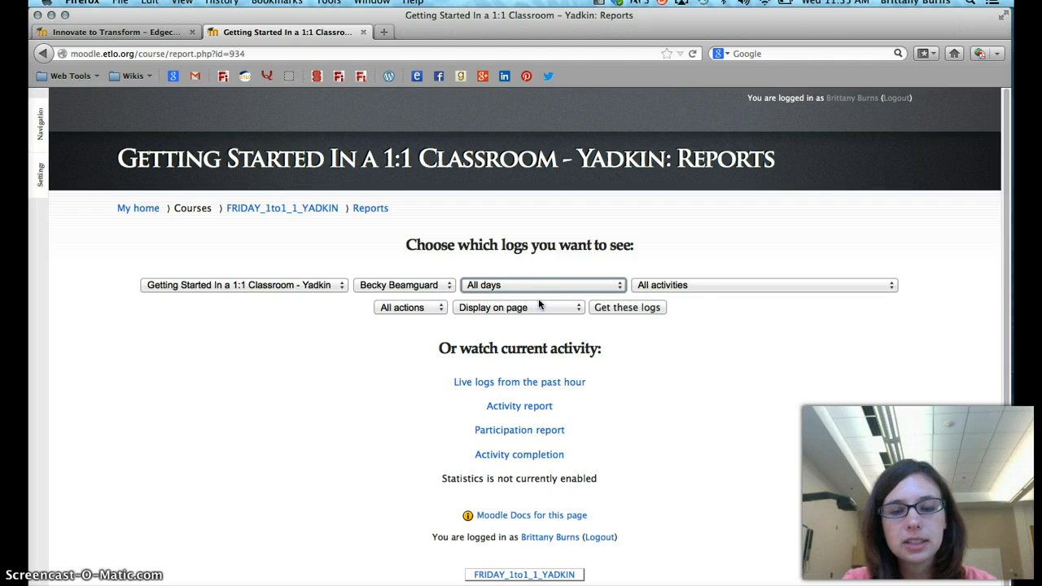
{"action": "left_click", "coordinate": [682, 293]}
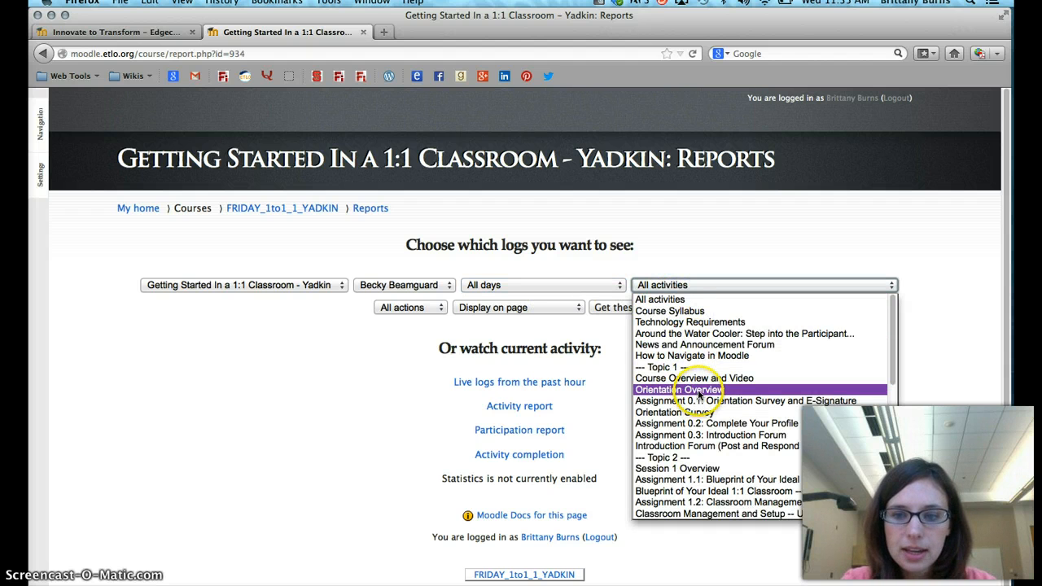
{"action": "scroll", "coordinate": [708, 405], "scroll_direction": "down", "scroll_amount": 5}
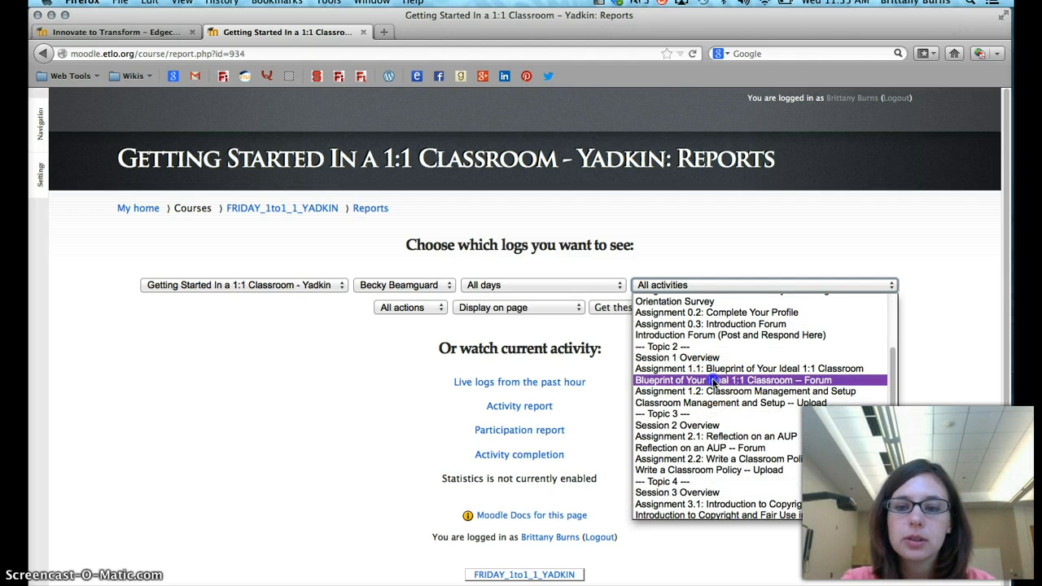
{"action": "left_click", "coordinate": [713, 381]}
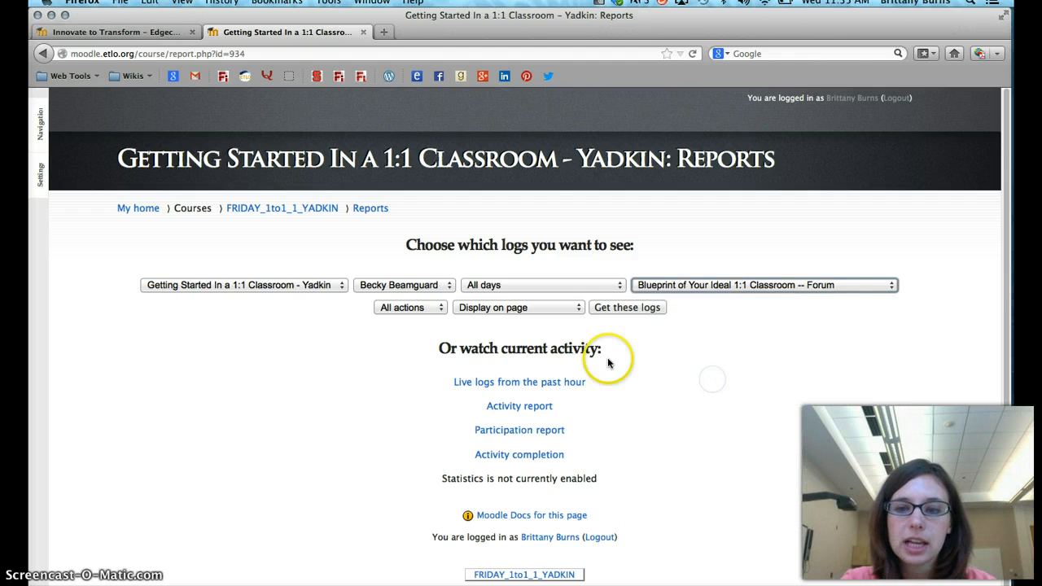
Restrict the logs to Add actions and retrieve them on the page
{"action": "left_click", "coordinate": [414, 312]}
{"action": "left_click", "coordinate": [415, 345]}
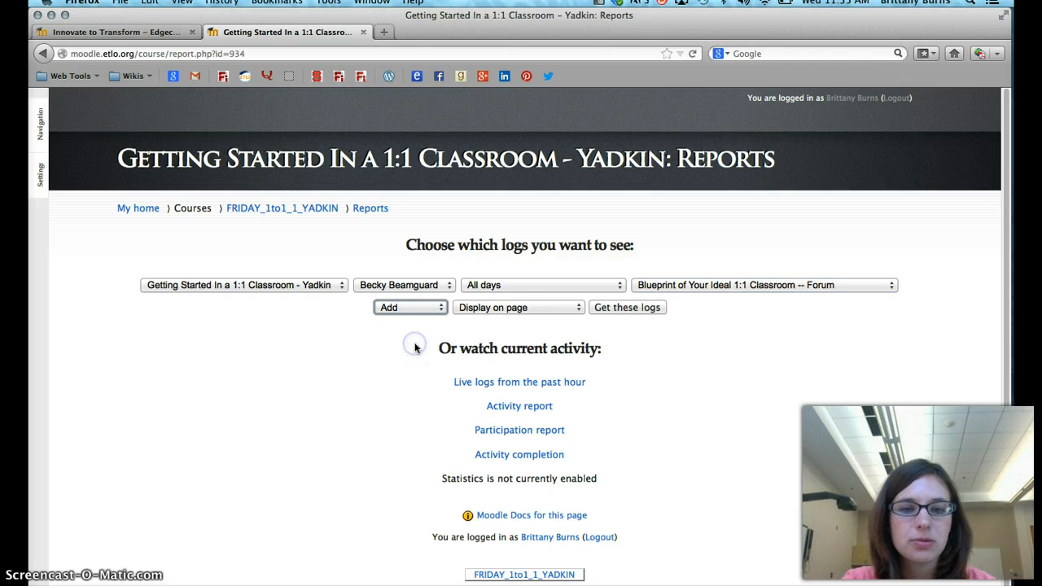
{"action": "left_click", "coordinate": [605, 313]}
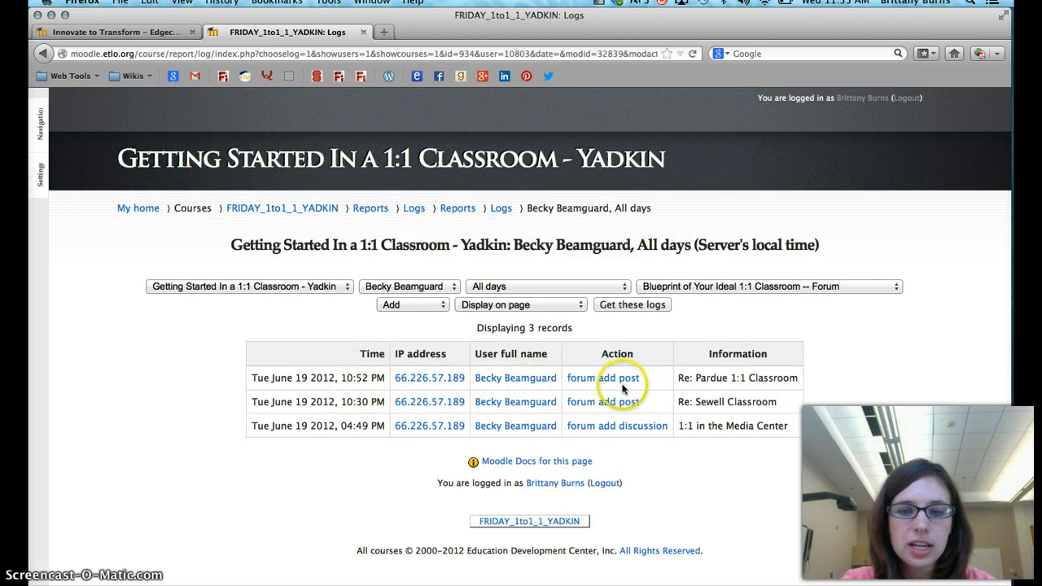
Open the most recent forum post from the log entries, enlarge its window and read the post
{"action": "left_click_drag", "start_coordinate": [696, 381], "coordinate": [797, 380]}
{"action": "left_click", "coordinate": [798, 380]}
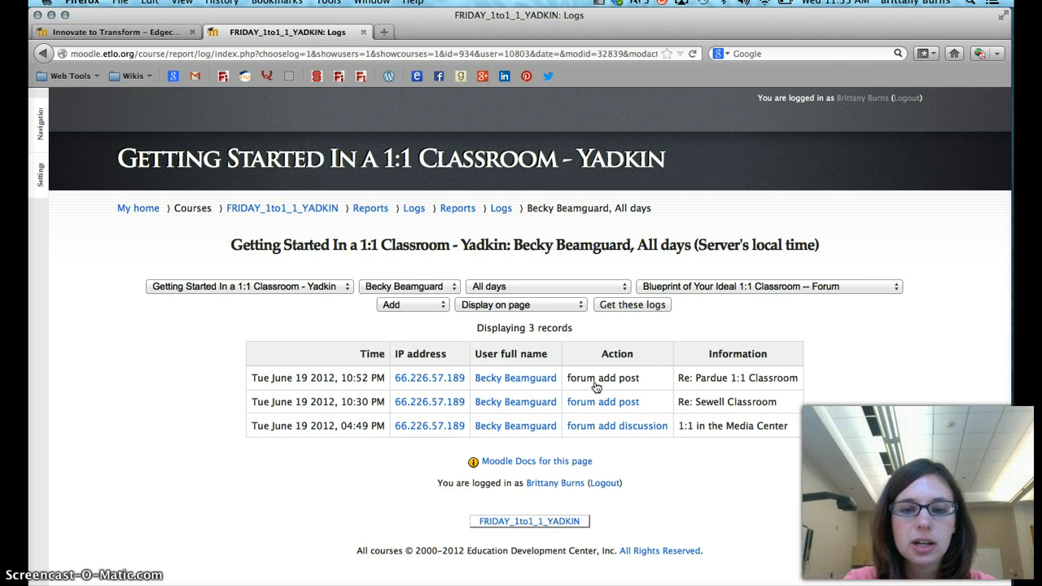
{"action": "left_click", "coordinate": [624, 381]}
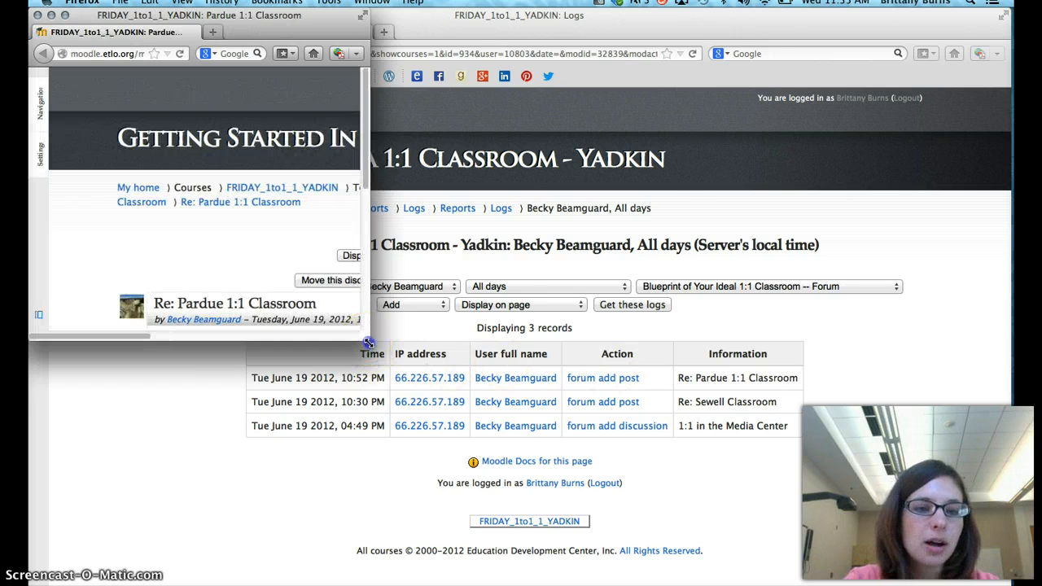
{"action": "left_click_drag", "start_coordinate": [368, 342], "coordinate": [755, 485]}
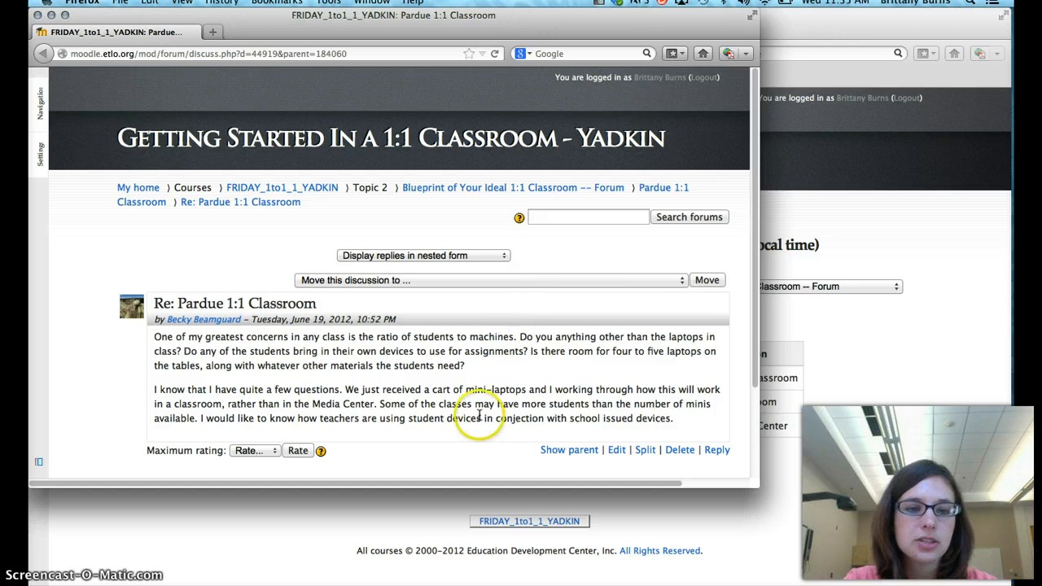
{"action": "scroll", "coordinate": [477, 419], "scroll_direction": "down", "scroll_amount": 5}
{"action": "scroll", "coordinate": [480, 416], "scroll_direction": "up", "scroll_amount": 5}
{"action": "scroll", "coordinate": [479, 416], "scroll_direction": "up", "scroll_amount": 1}
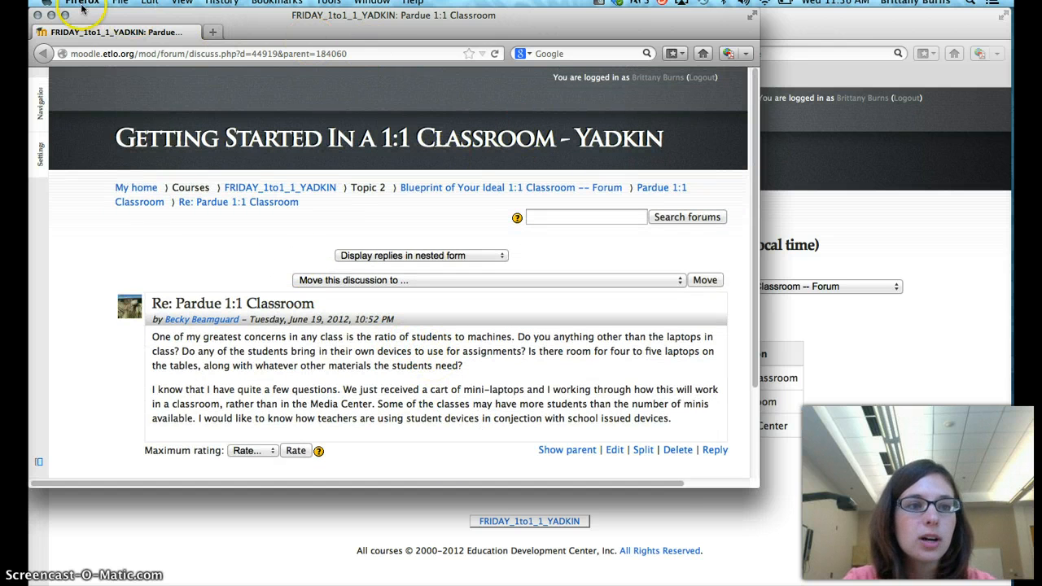
Arrange the forum post's window so it overlaps beside the Week 1 Feedback grading page, checking the logs and grading pages
{"action": "left_click_drag", "start_coordinate": [146, 15], "coordinate": [206, 112]}
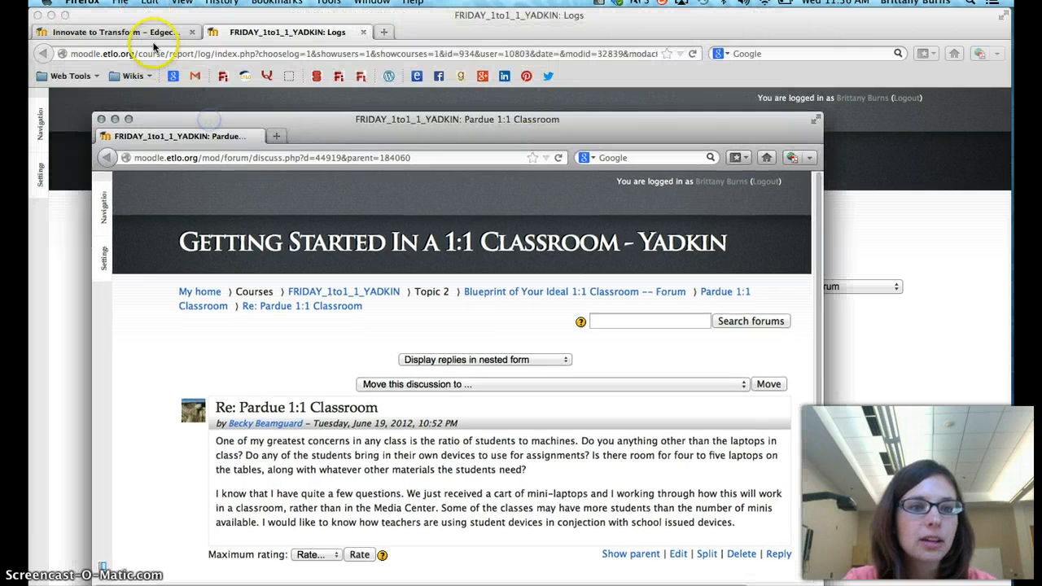
{"action": "left_click", "coordinate": [153, 33]}
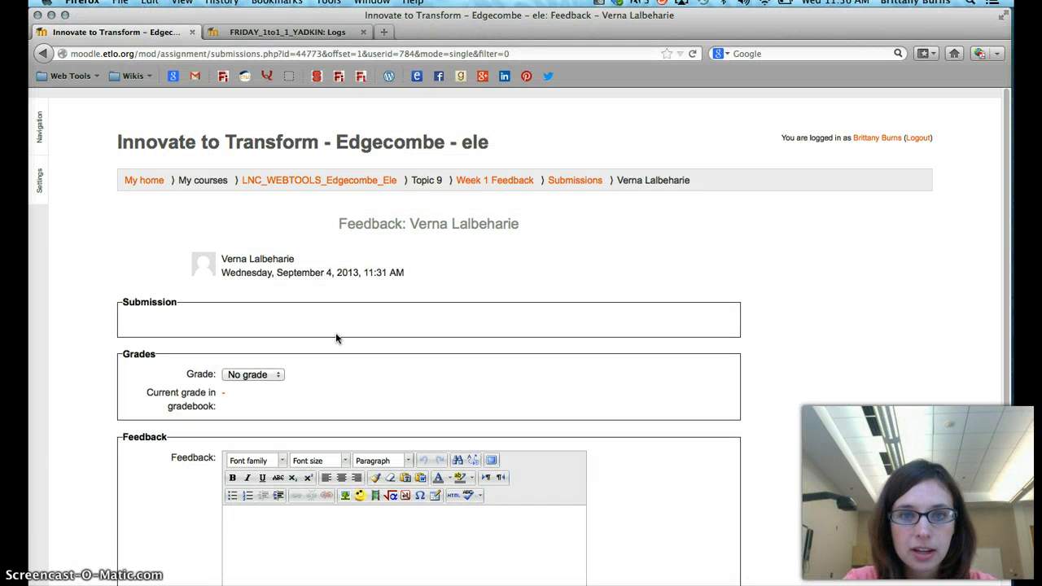
{"action": "left_click", "coordinate": [297, 32]}
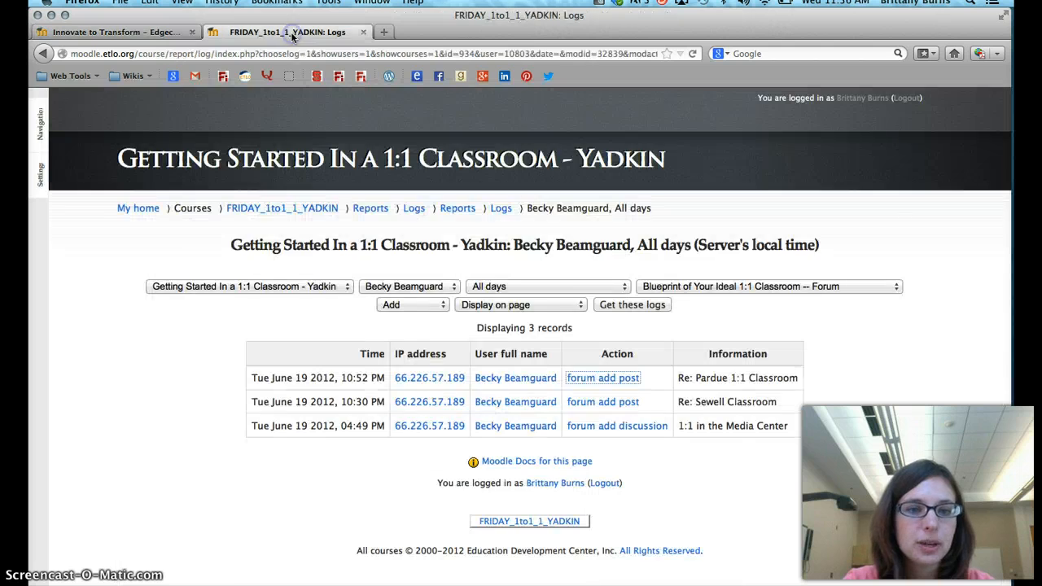
{"action": "left_click", "coordinate": [158, 34]}
{"action": "left_click_drag", "start_coordinate": [158, 18], "coordinate": [176, 163]}
{"action": "left_click_drag", "start_coordinate": [233, 116], "coordinate": [467, 12]}
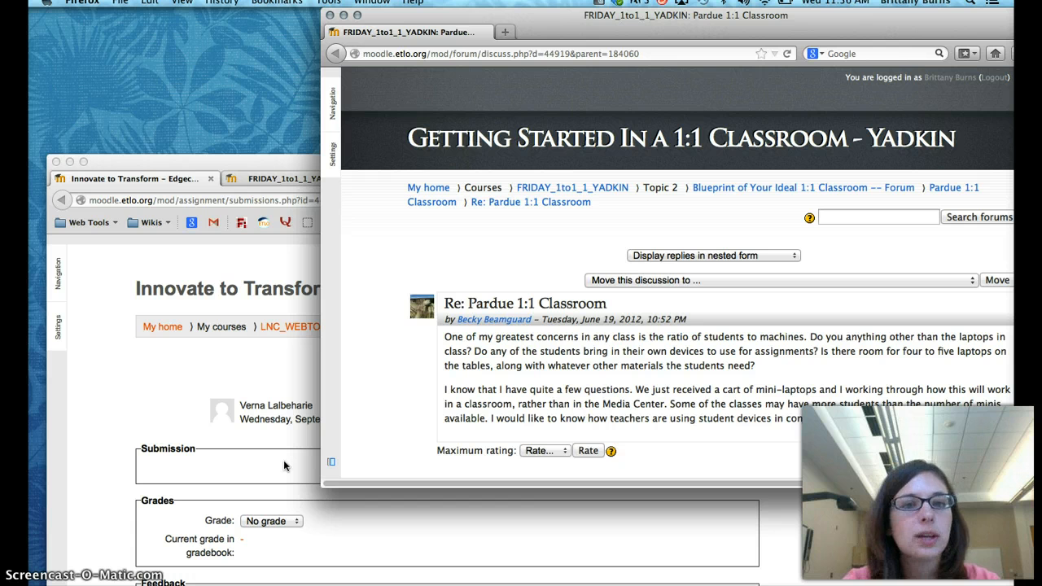
Close the forum post's window, move the main browser window back up and return to the FRIDAY_1to1_1_YADKIN logs
{"action": "left_click", "coordinate": [329, 15]}
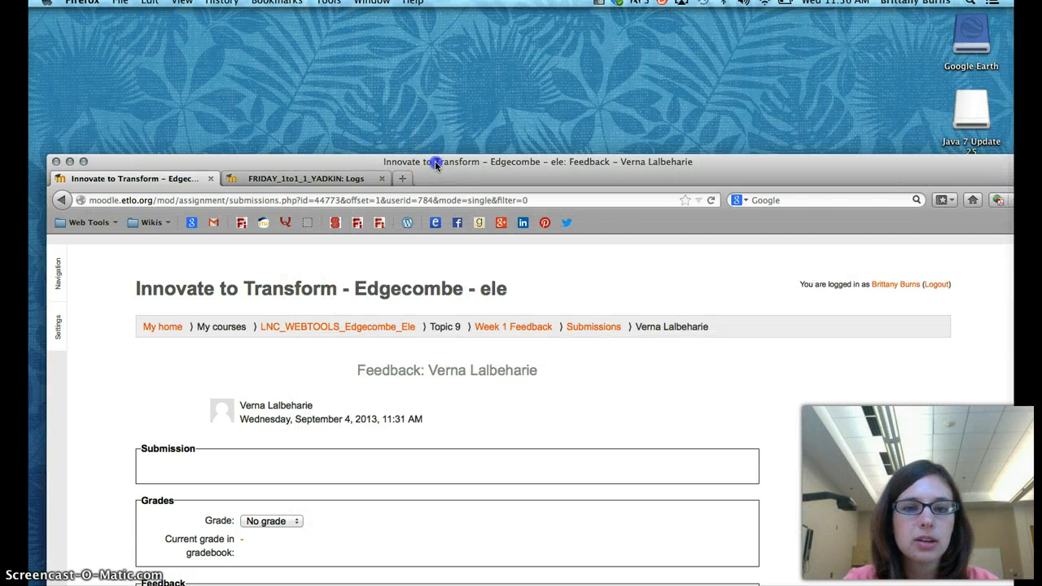
{"action": "left_click_drag", "start_coordinate": [435, 160], "coordinate": [421, 14]}
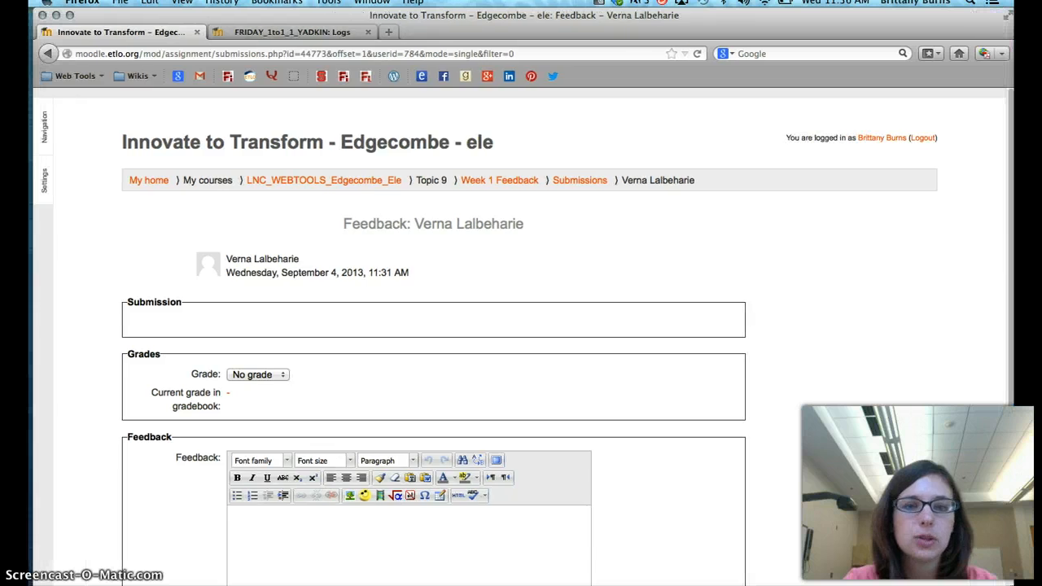
{"action": "left_click", "coordinate": [340, 35]}
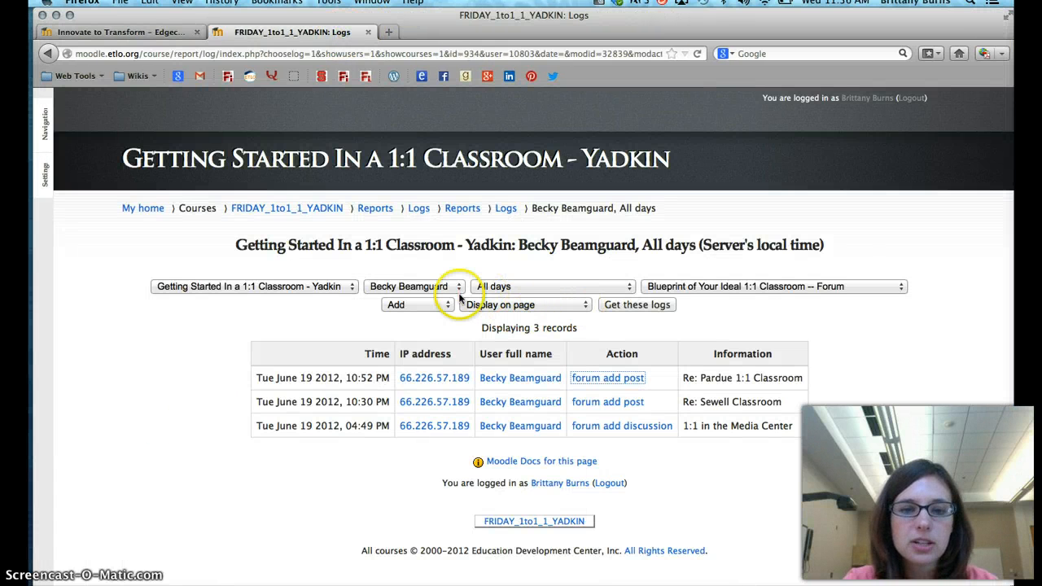
Broaden the participant's log filter to All activities and retrieve the logs
{"action": "left_click", "coordinate": [661, 289]}
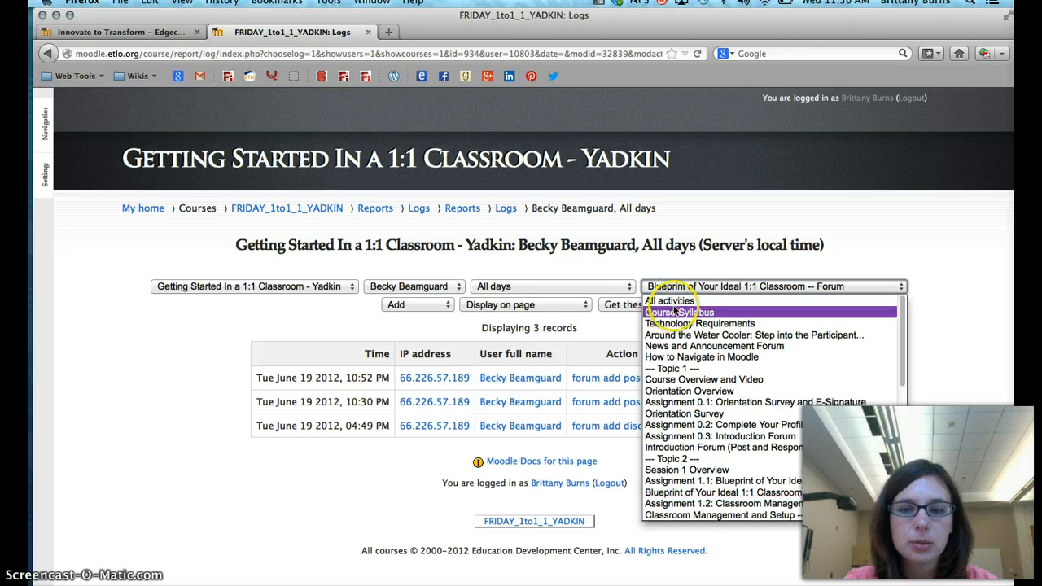
{"action": "left_click", "coordinate": [670, 300]}
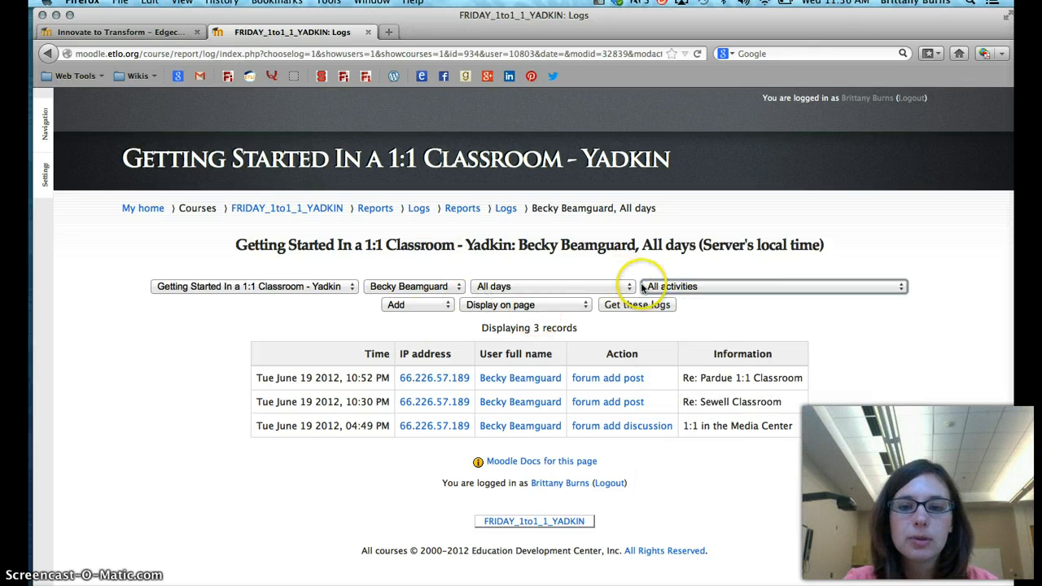
{"action": "left_click", "coordinate": [659, 306]}
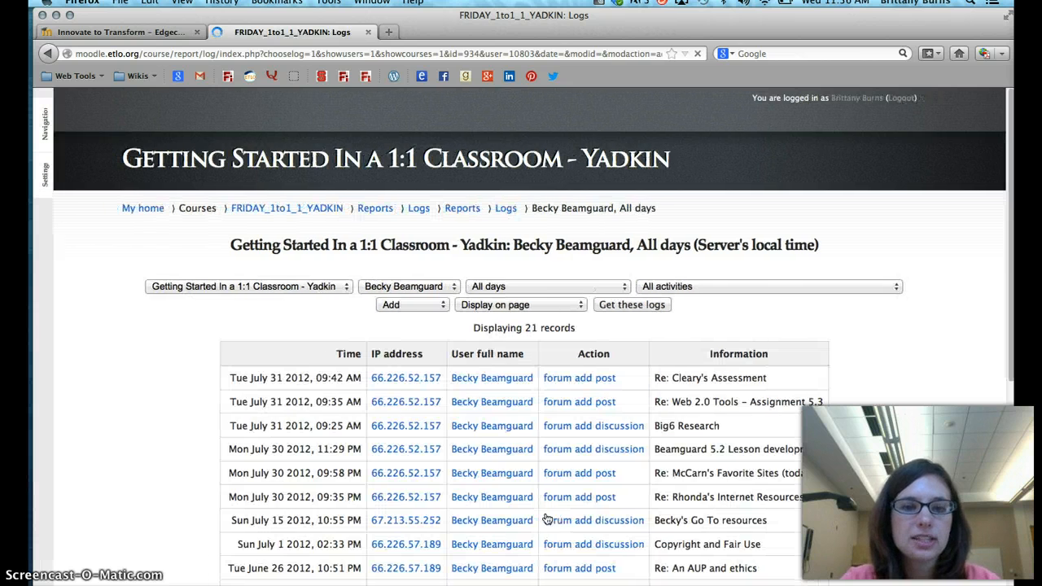
Review the participant's logged posts, highlighting the "Re:" prefix of an AUP Reflection reply and the title "CIPA and educating parents"
{"action": "scroll", "coordinate": [602, 511], "scroll_direction": "down", "scroll_amount": 10}
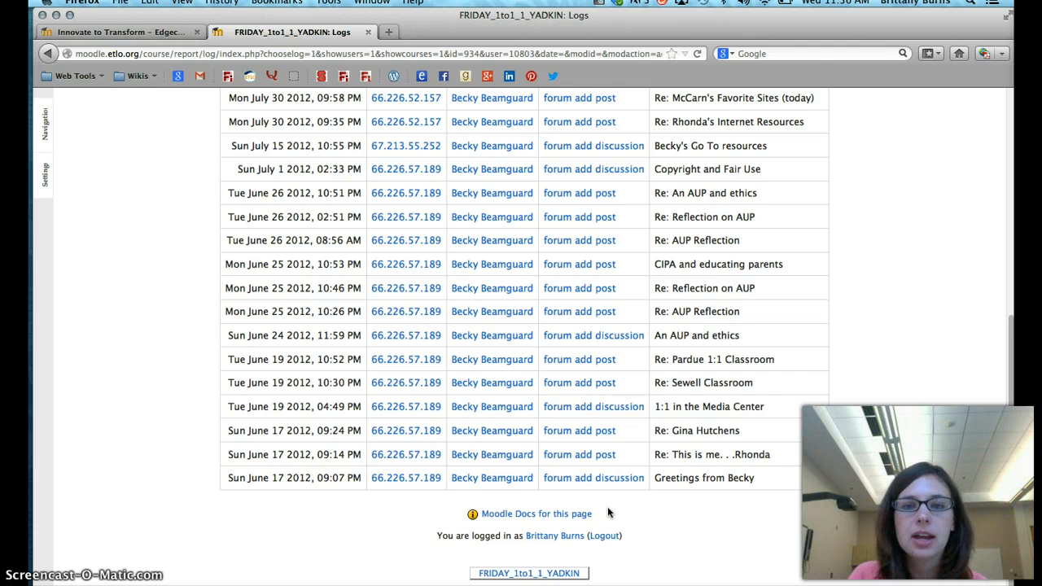
{"action": "scroll", "coordinate": [608, 513], "scroll_direction": "up", "scroll_amount": 7}
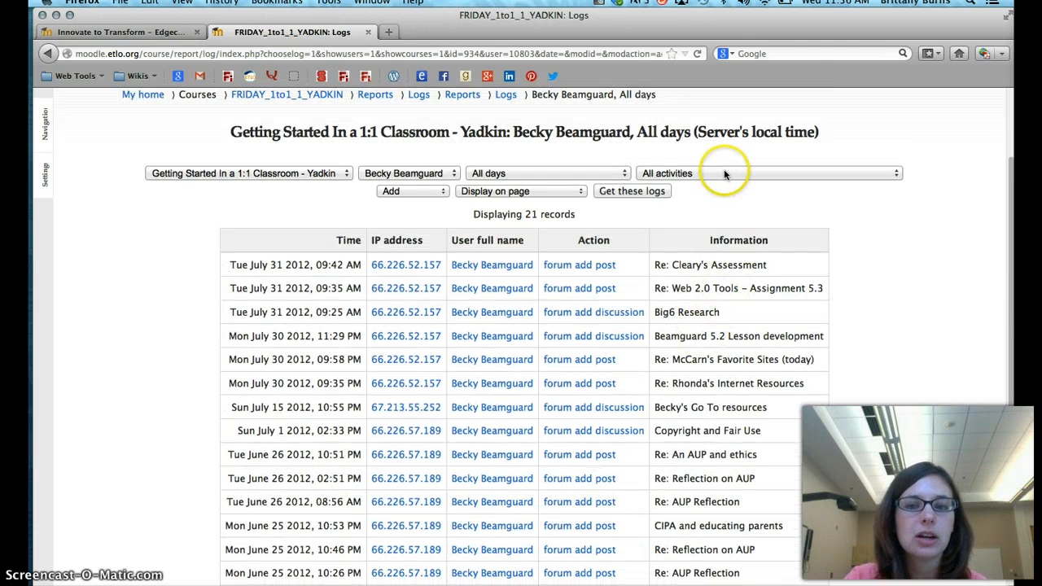
{"action": "scroll", "coordinate": [718, 381], "scroll_direction": "down", "scroll_amount": 4}
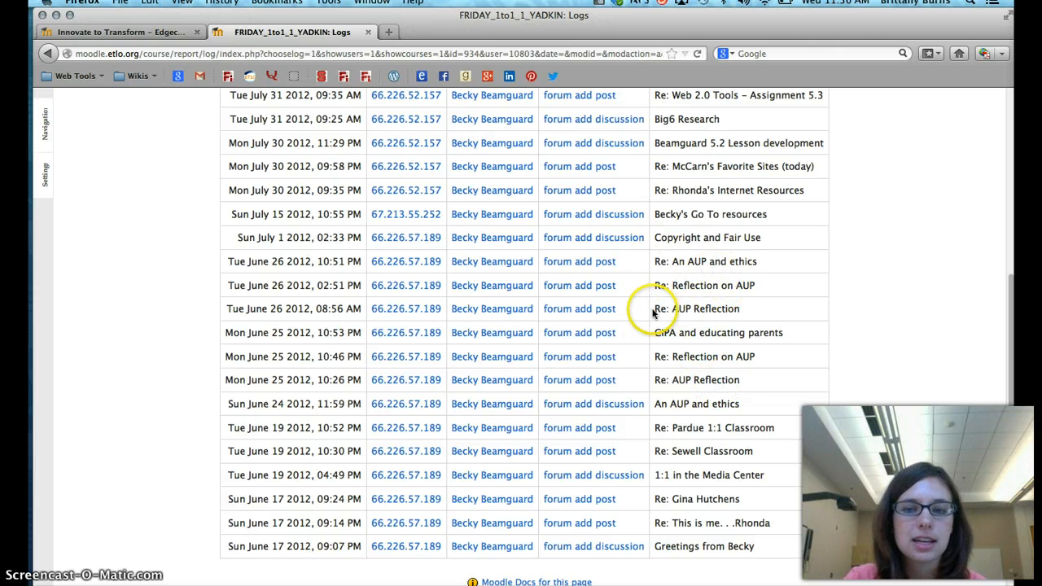
{"action": "left_click_drag", "start_coordinate": [654, 312], "coordinate": [678, 313]}
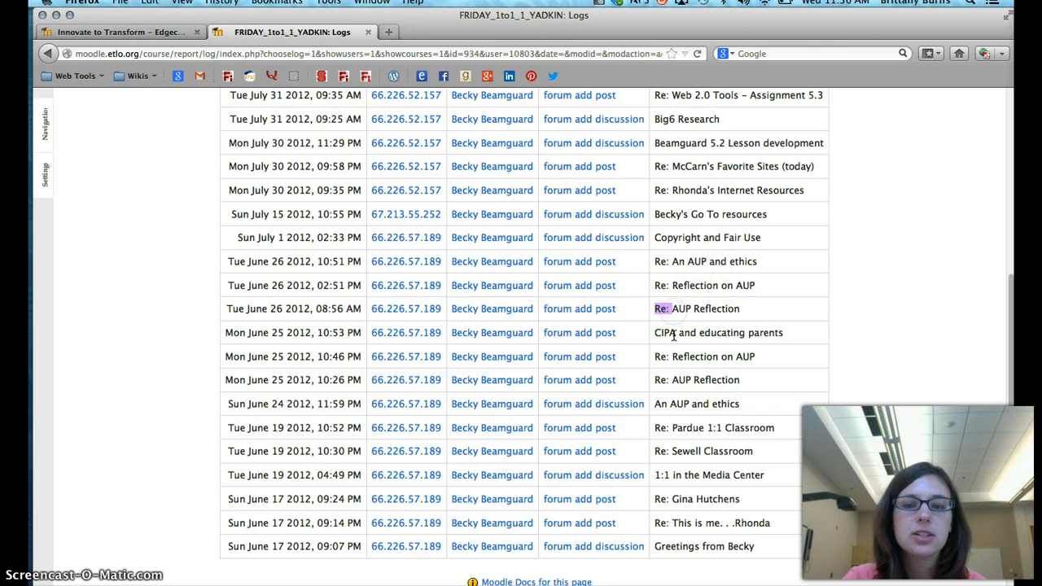
{"action": "left_click", "coordinate": [673, 336]}
{"action": "left_click_drag", "start_coordinate": [658, 334], "coordinate": [780, 339]}
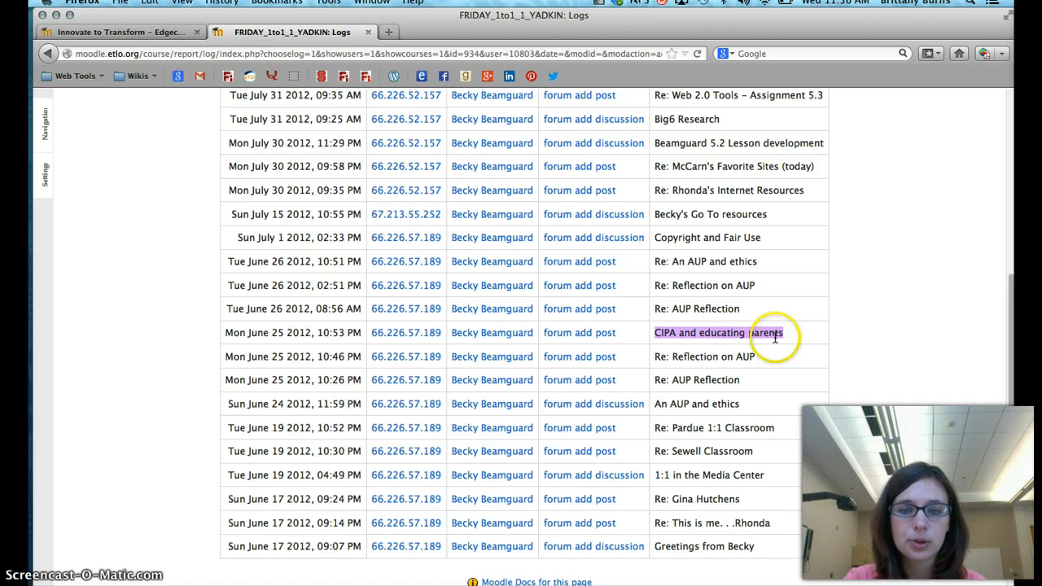